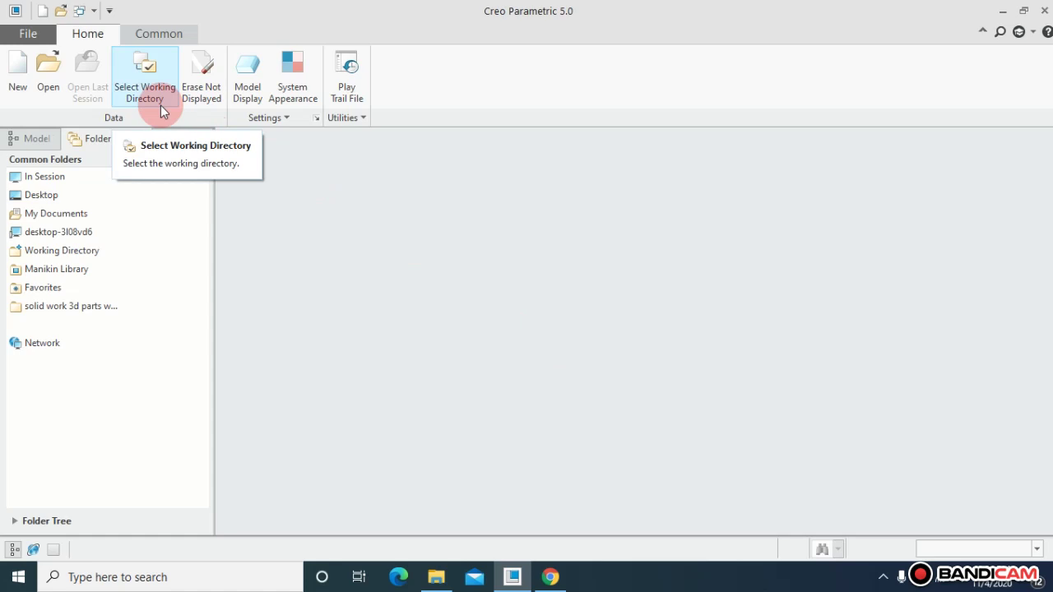
Set the Creo working directory to the Administrator's Desktop folder.
left_click(160, 106)
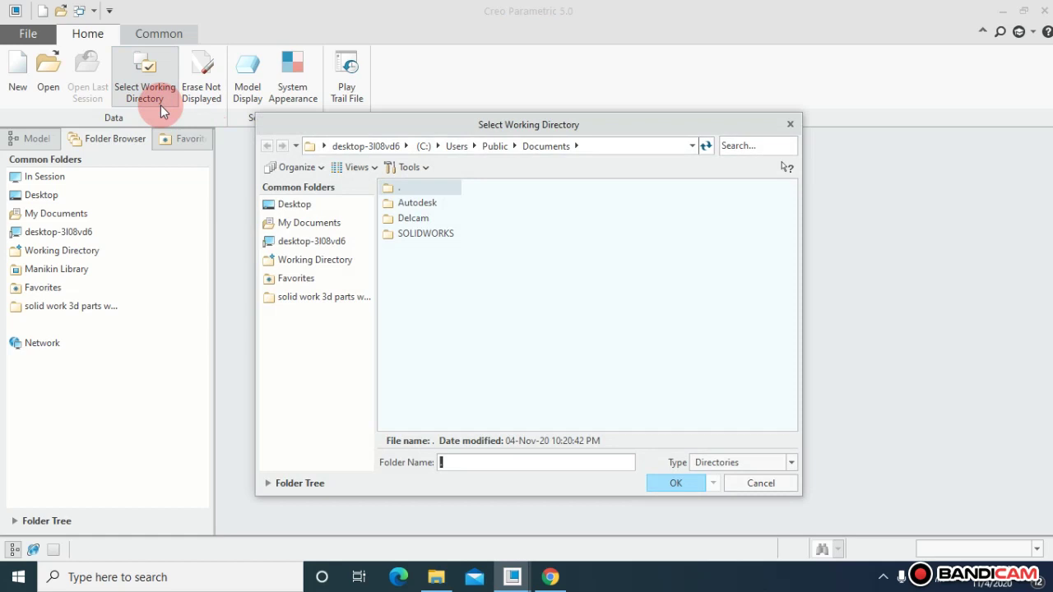
left_click(294, 204)
left_click(506, 371)
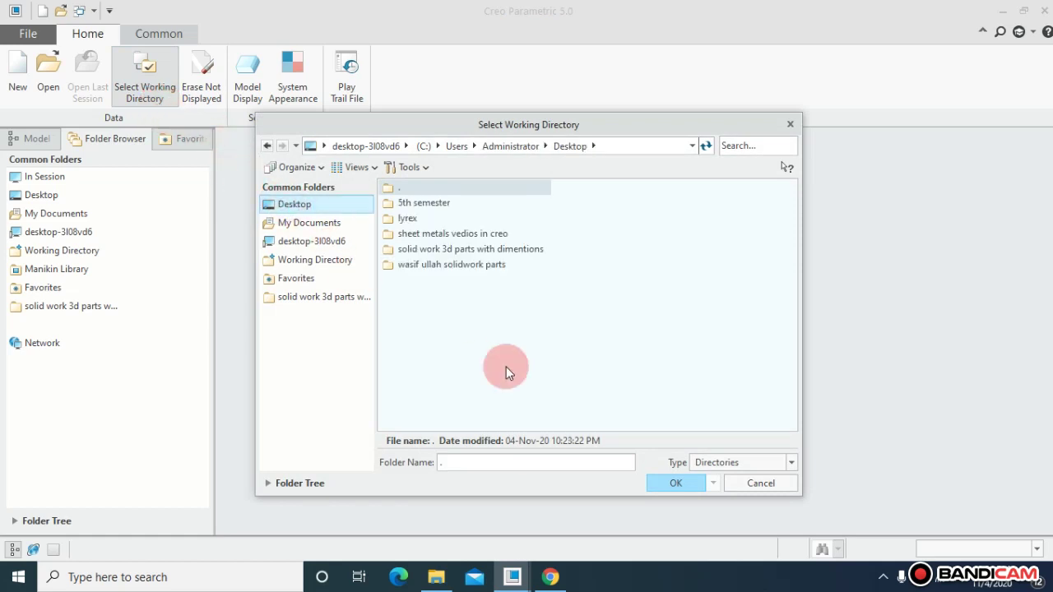
left_click(657, 490)
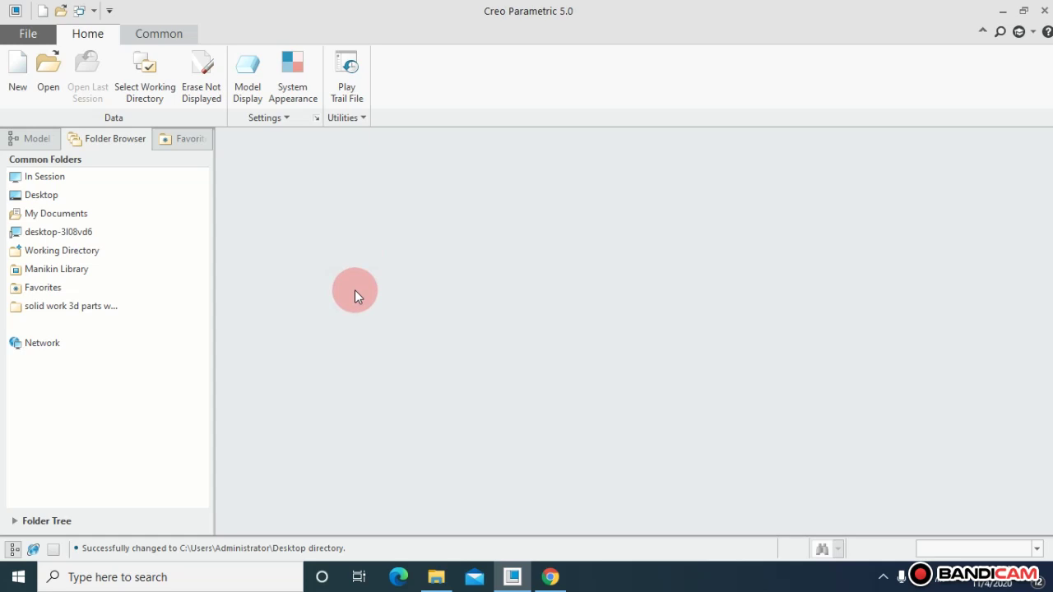
Create new solid part prt0001 without the default template, choosing mmns_harn_part instead.
left_click(25, 36)
left_click(26, 38)
left_click(282, 374)
key("ctrl+n")
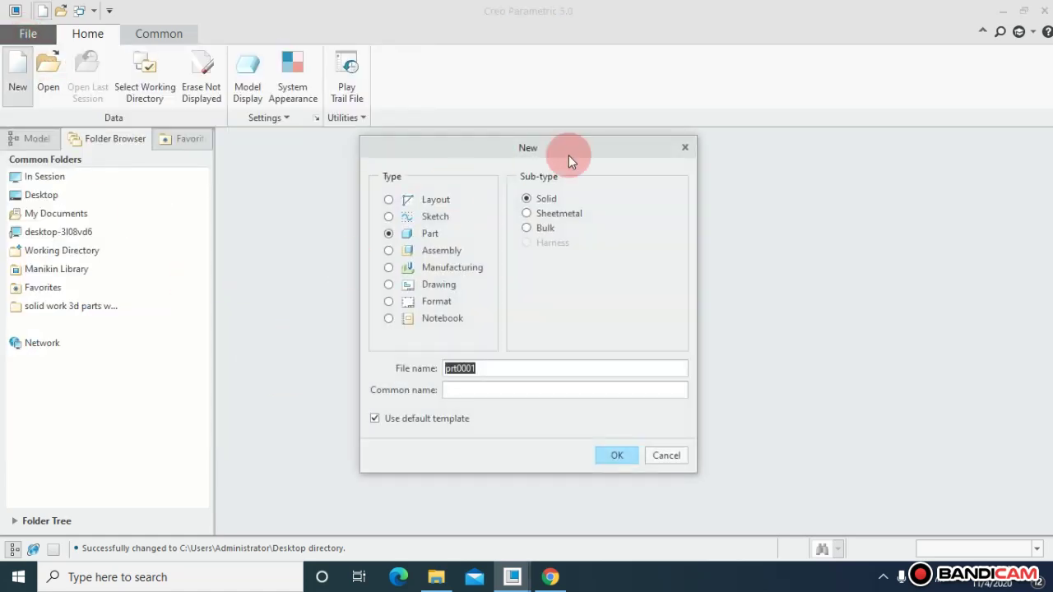
left_click(684, 147)
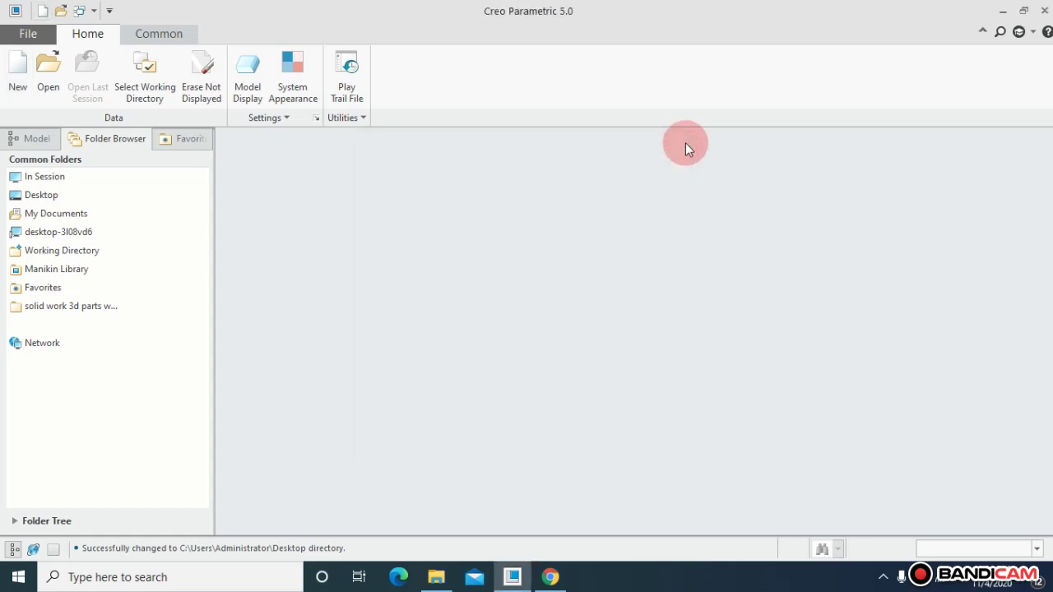
left_click(6, 90)
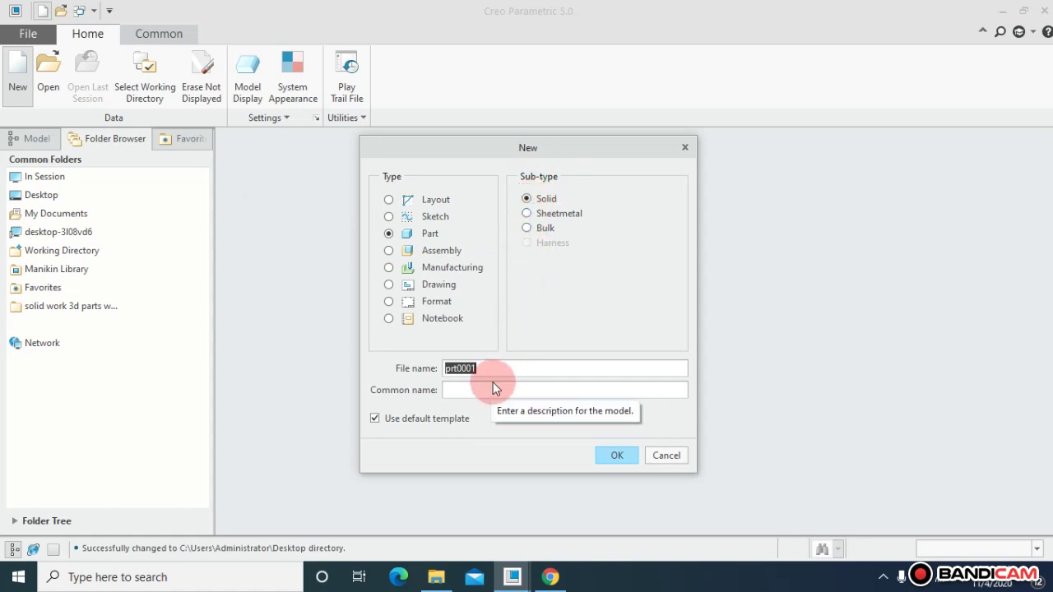
left_click(396, 419)
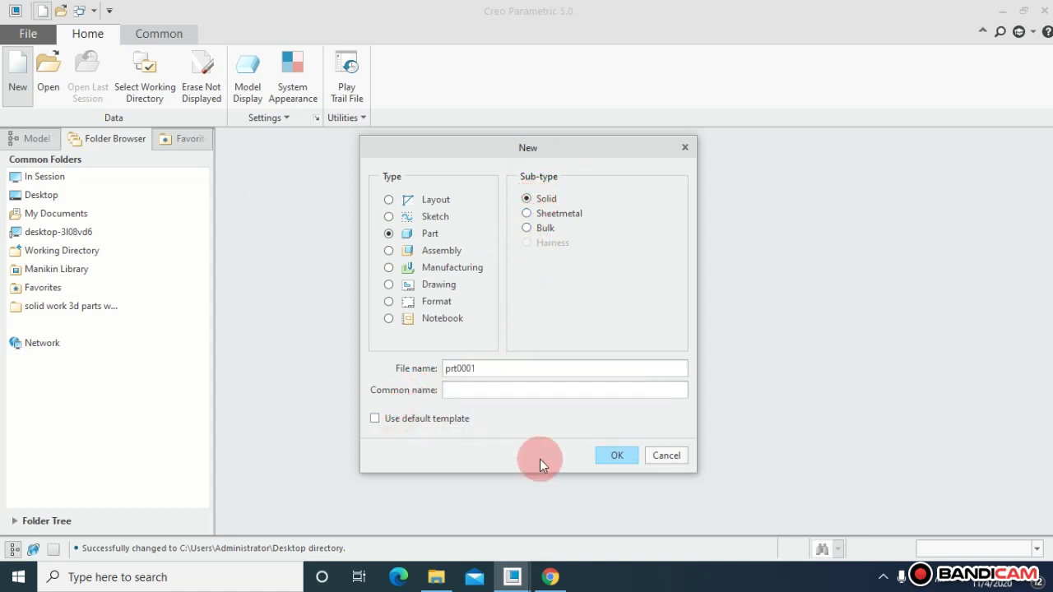
left_click(616, 457)
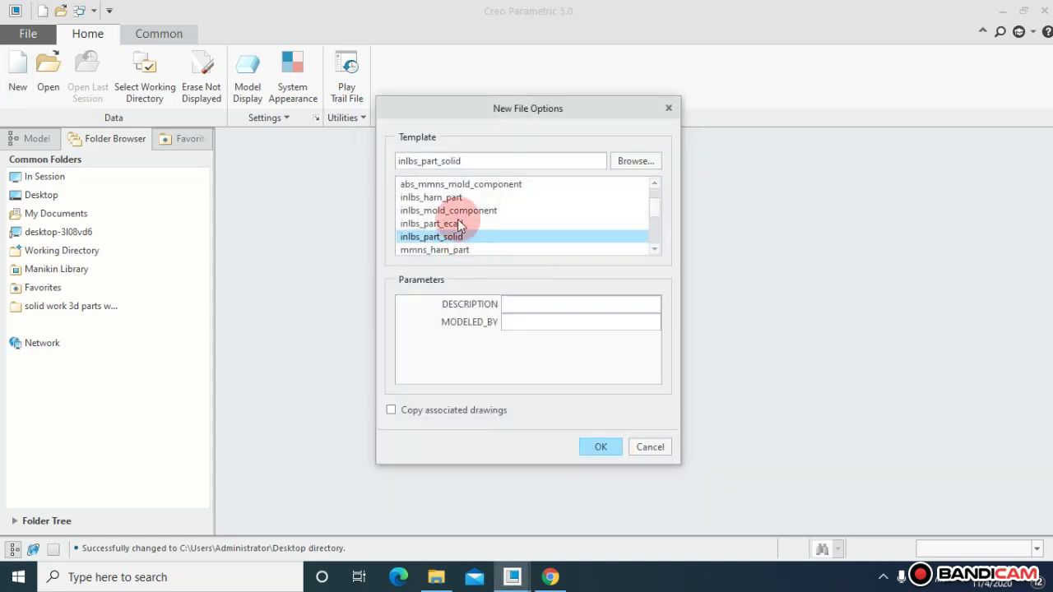
left_click(438, 250)
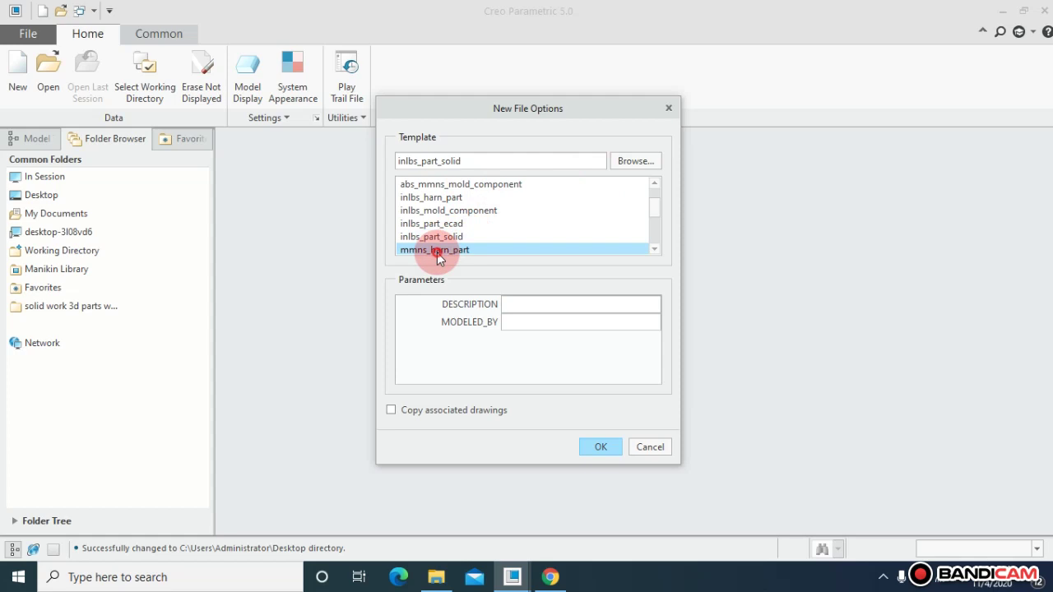
Confirm the mmns_harn_part template to create PRT0001 with its default datums.
left_click(598, 446)
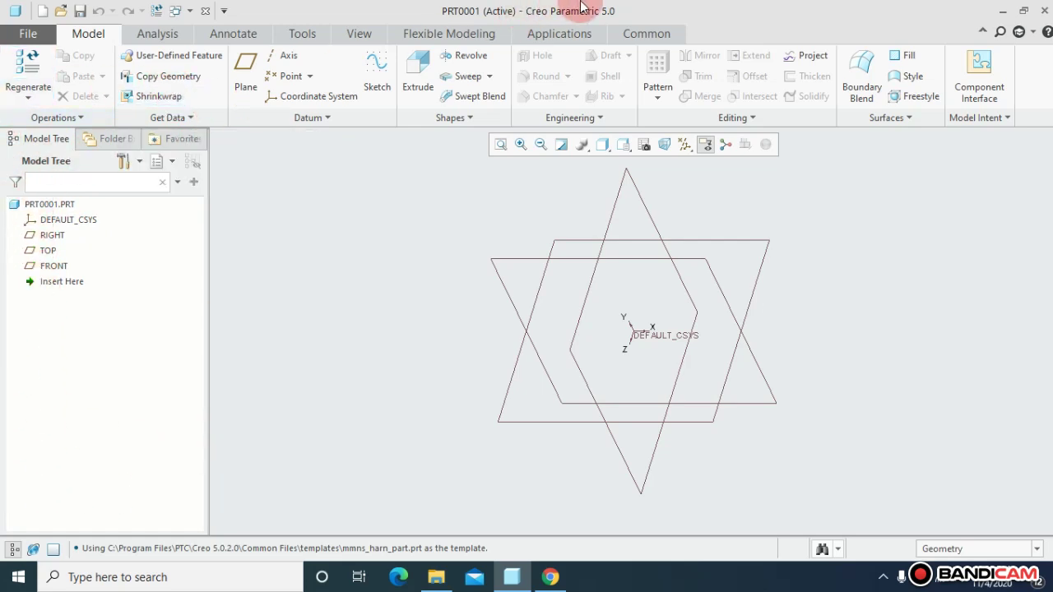
mouse_move(582, 5)
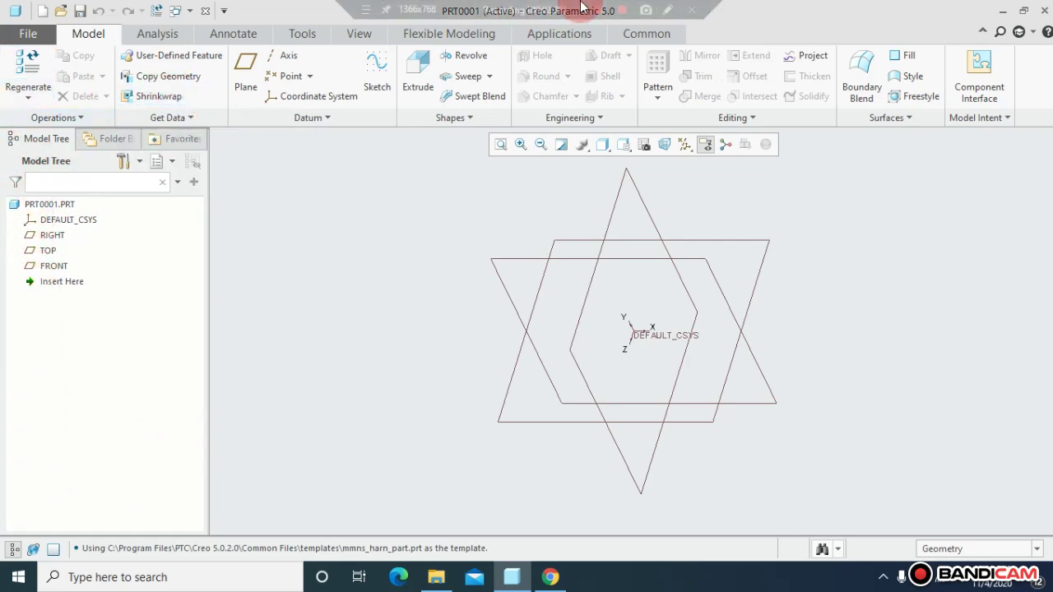
left_click(666, 11)
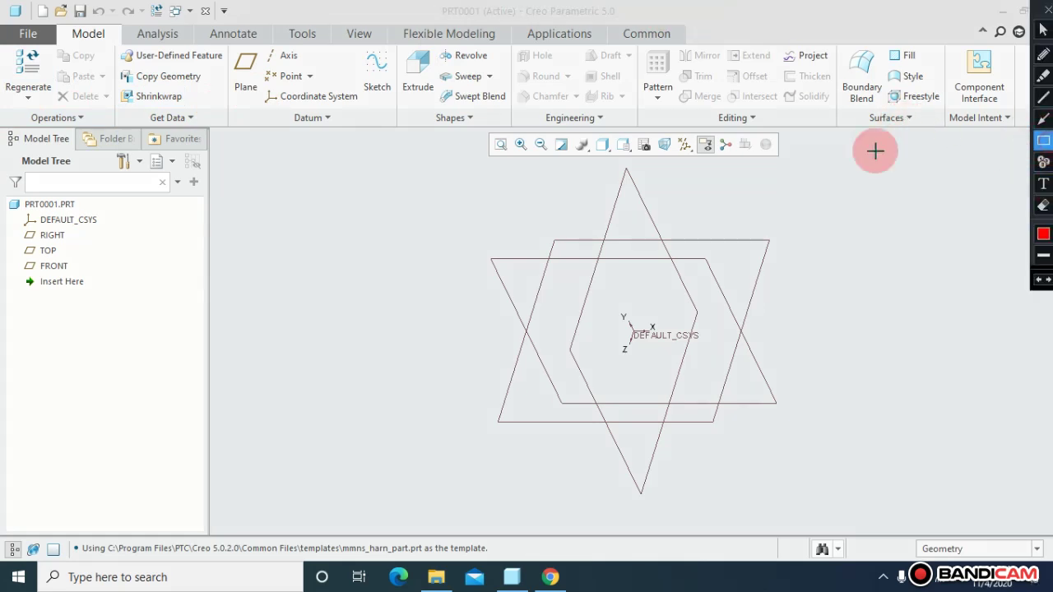
mouse_move(2, 129)
left_mouse_down()
mouse_move(260, 482)
mouse_move(225, 549)
mouse_move(206, 539)
left_mouse_up()
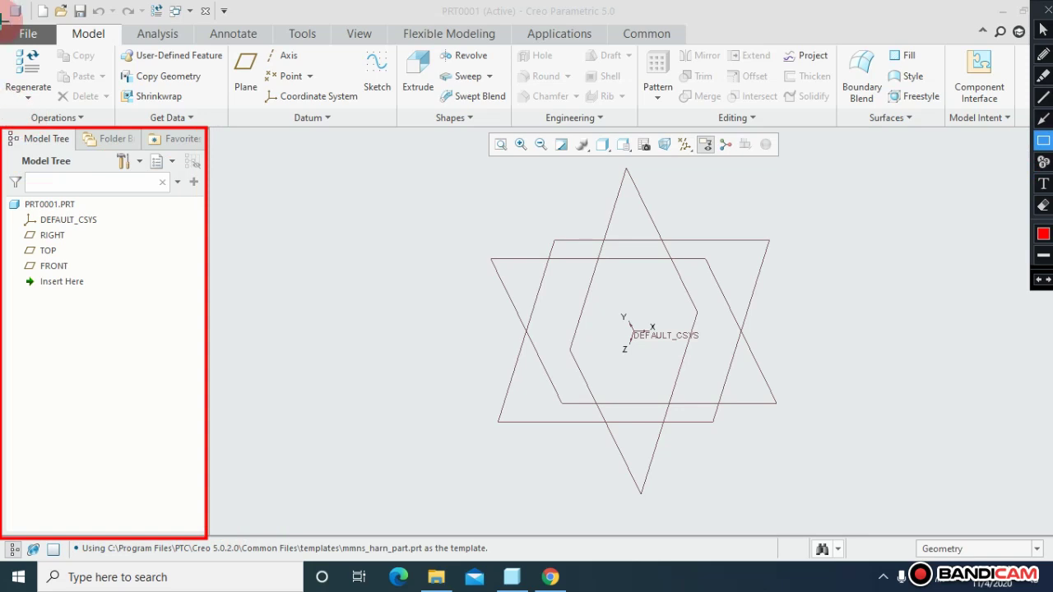
left_click_drag(3, 22, 1027, 122)
left_click_drag(3, 2, 276, 19)
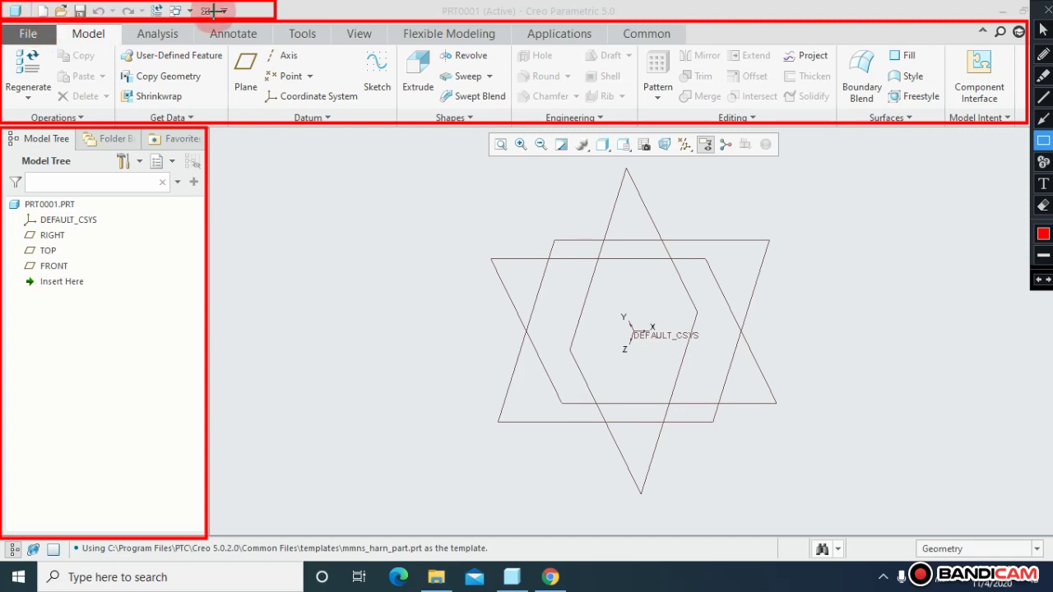
key("Escape")
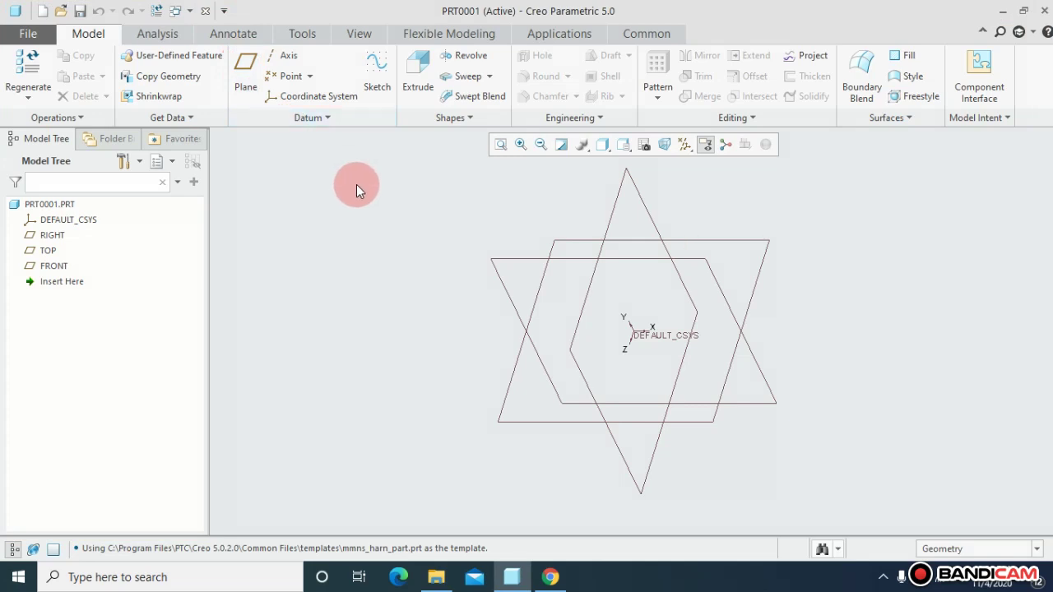
left_click(80, 124)
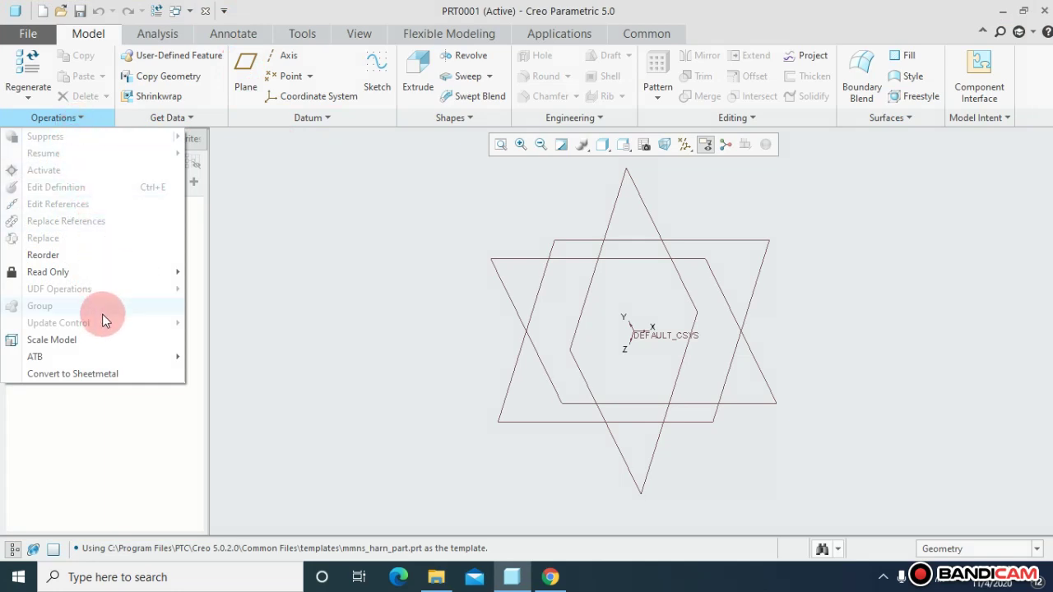
left_click(115, 375)
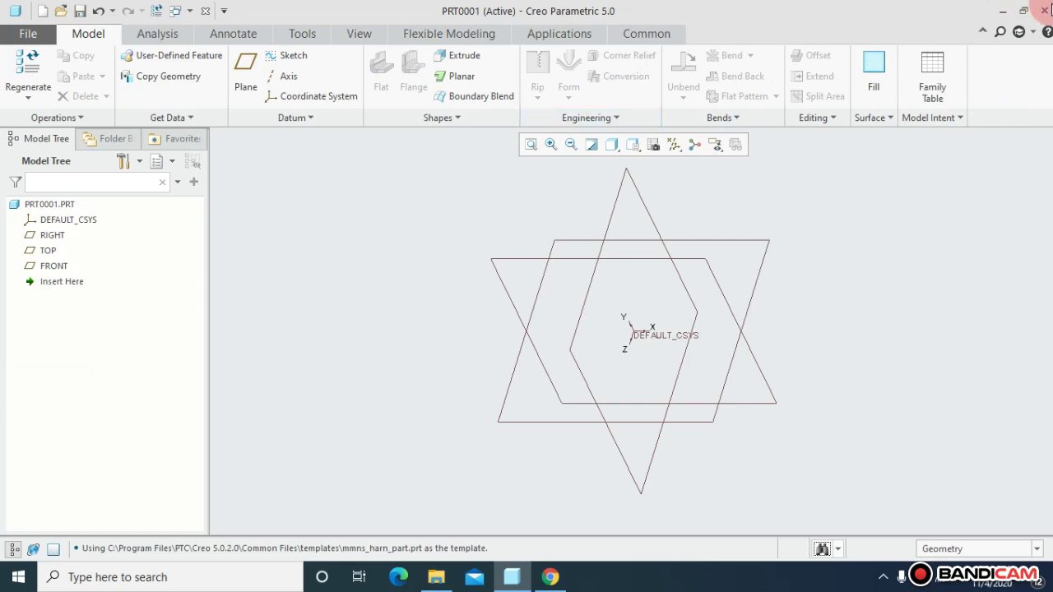
left_click(86, 117)
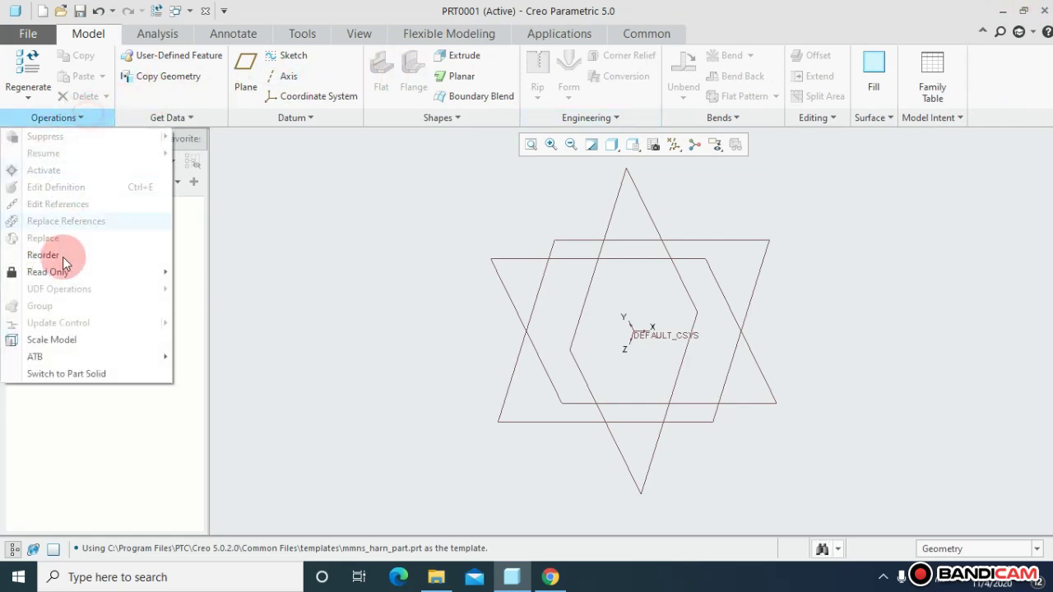
left_click(74, 120)
left_click(73, 119)
left_click(68, 374)
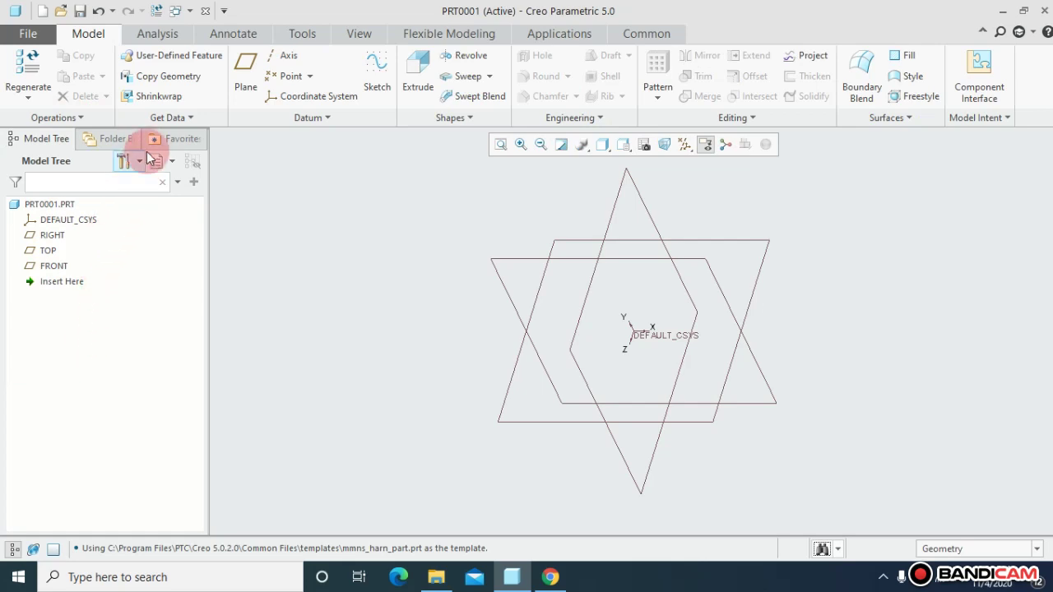
left_click(288, 117)
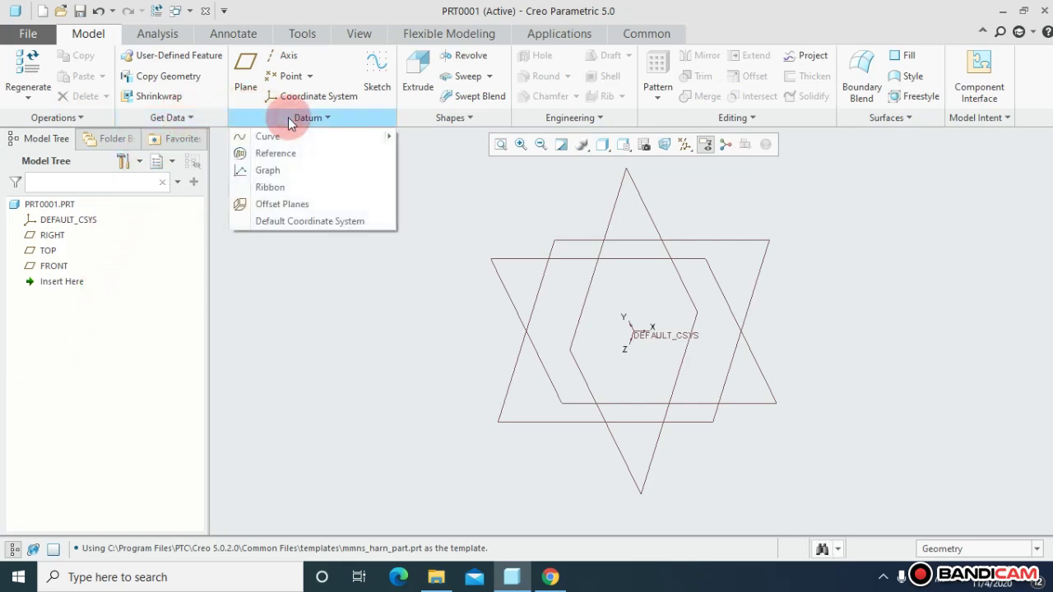
left_click(287, 117)
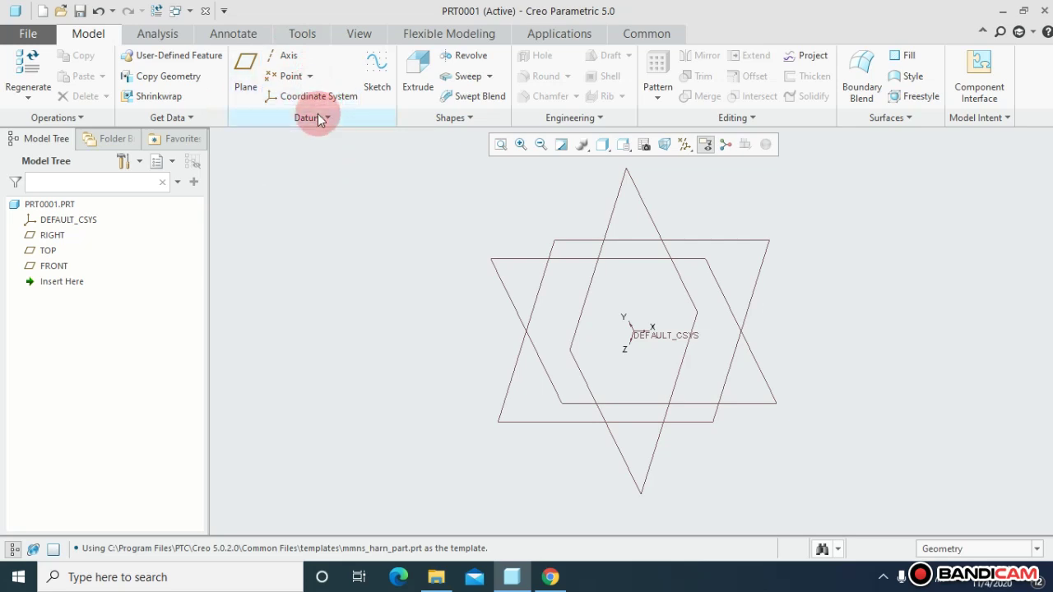
left_click(318, 114)
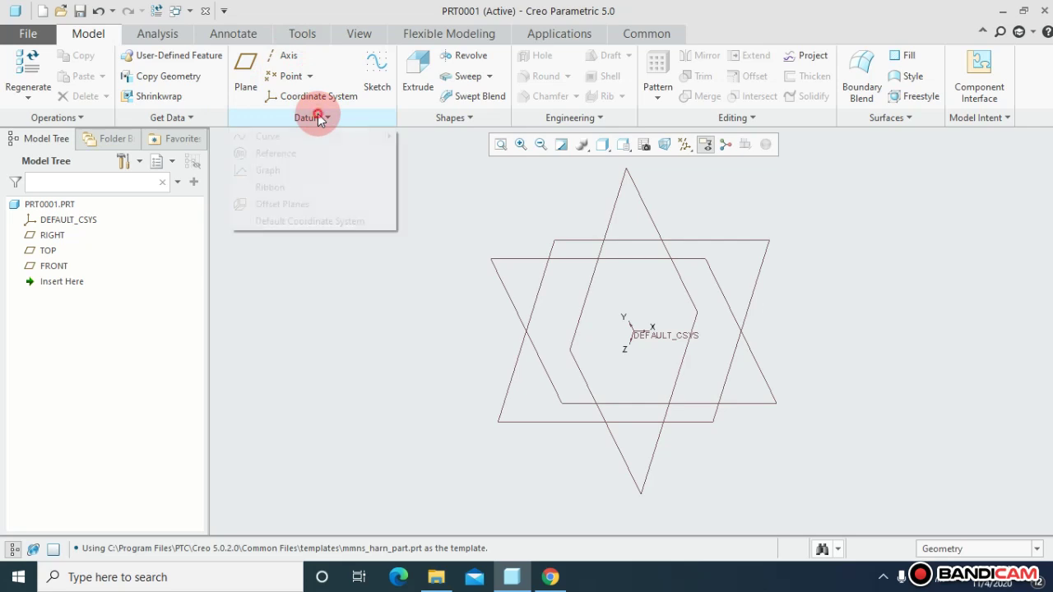
left_click(319, 114)
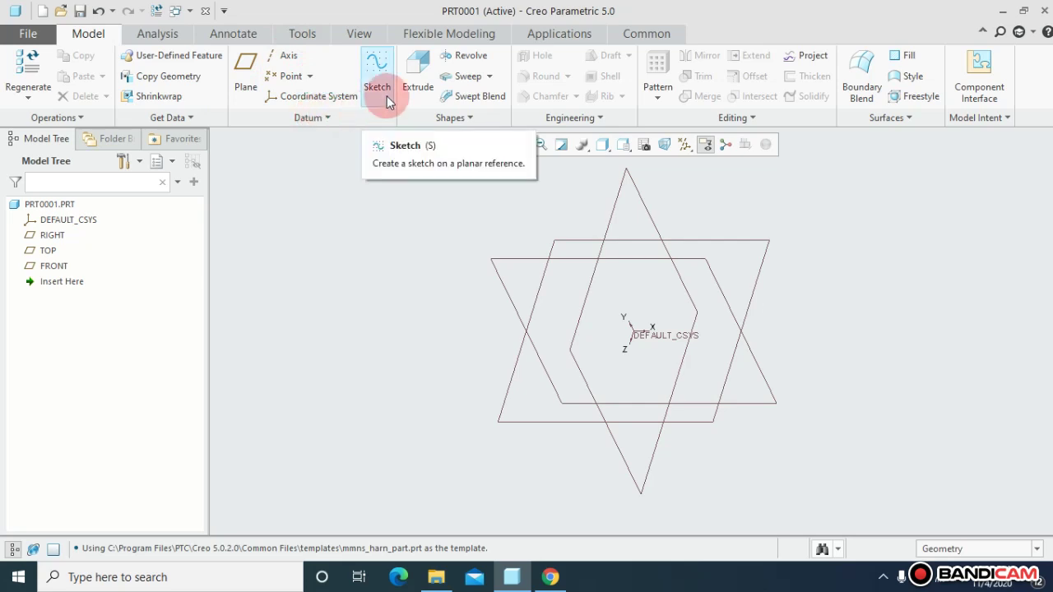
left_click(333, 119)
left_click(333, 118)
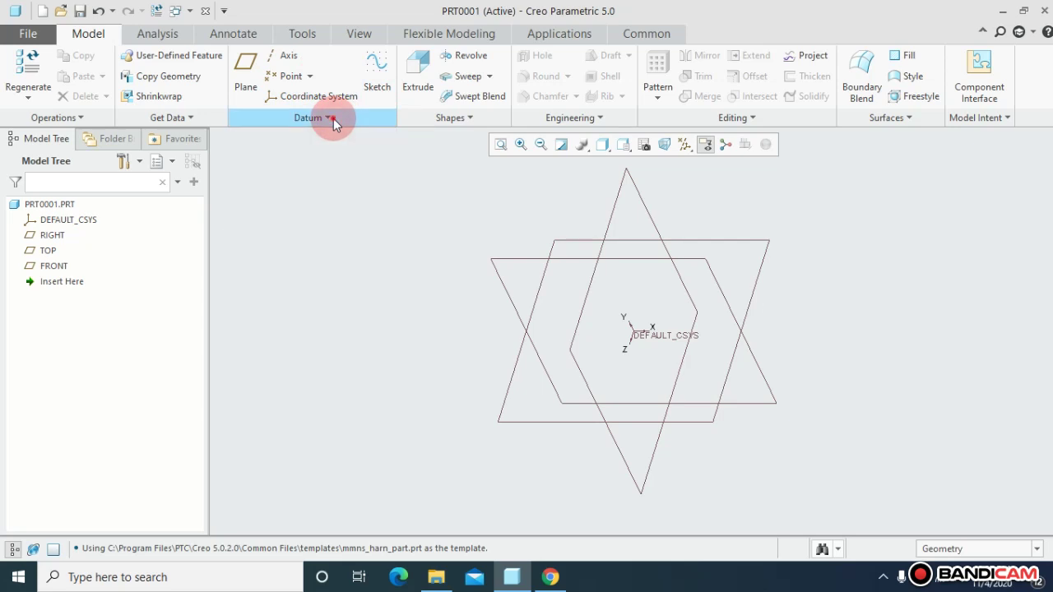
left_click(333, 118)
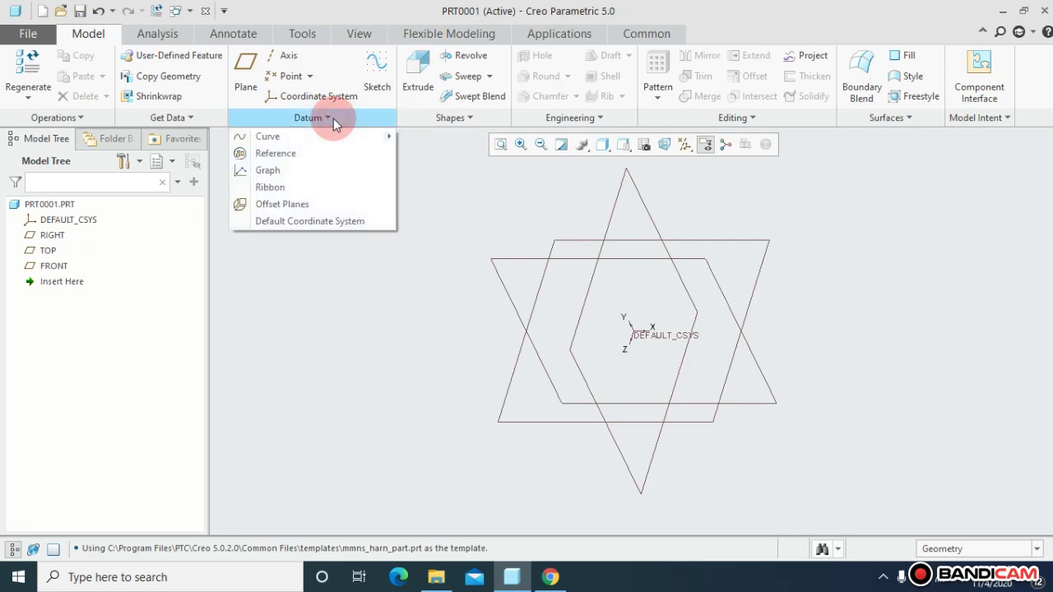
left_click(333, 119)
left_click(333, 119)
left_click(333, 119)
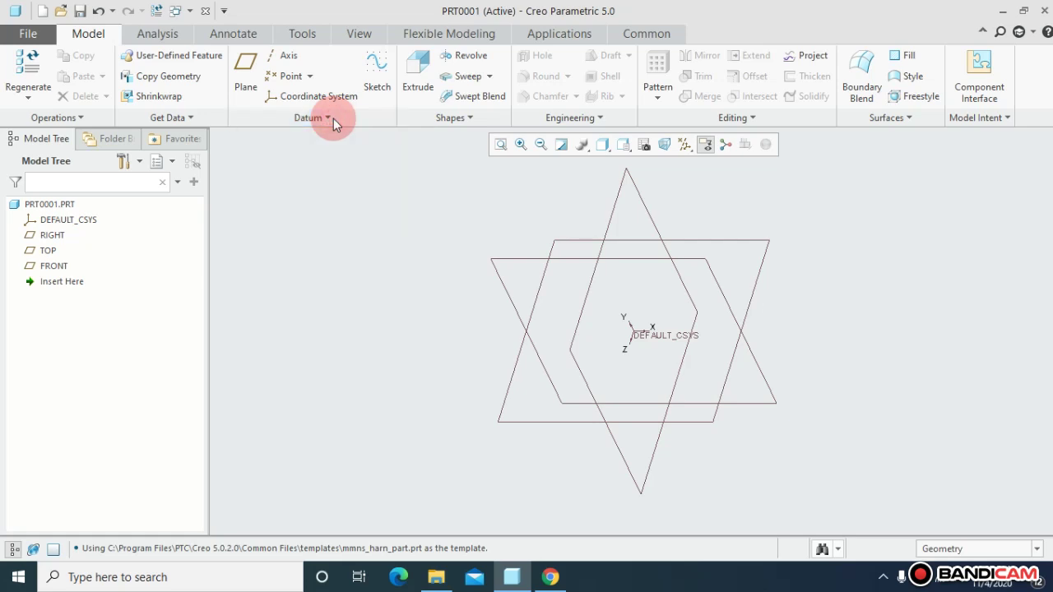
left_click(622, 152)
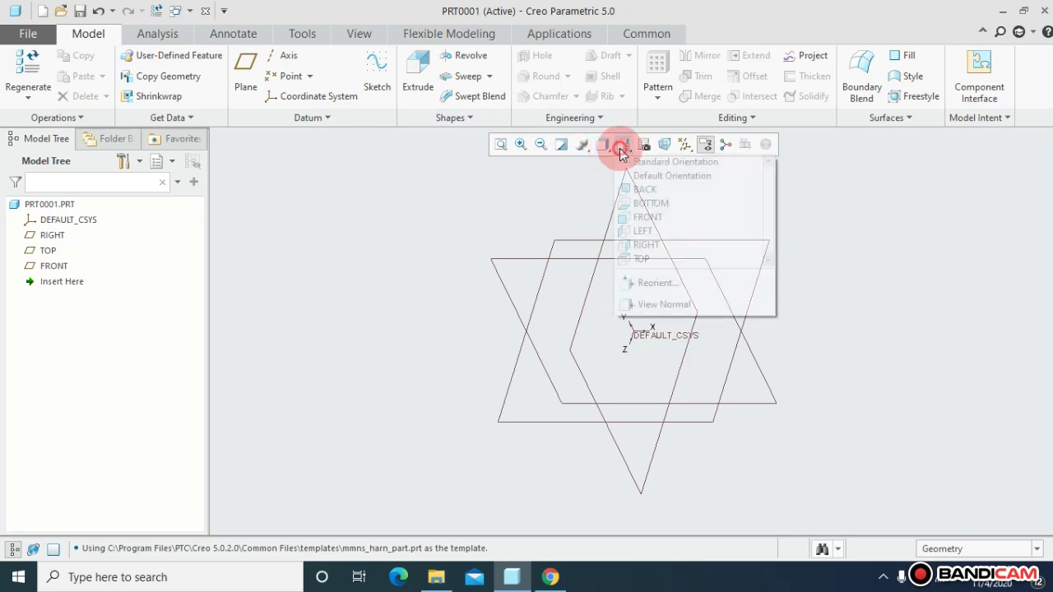
left_click(568, 171)
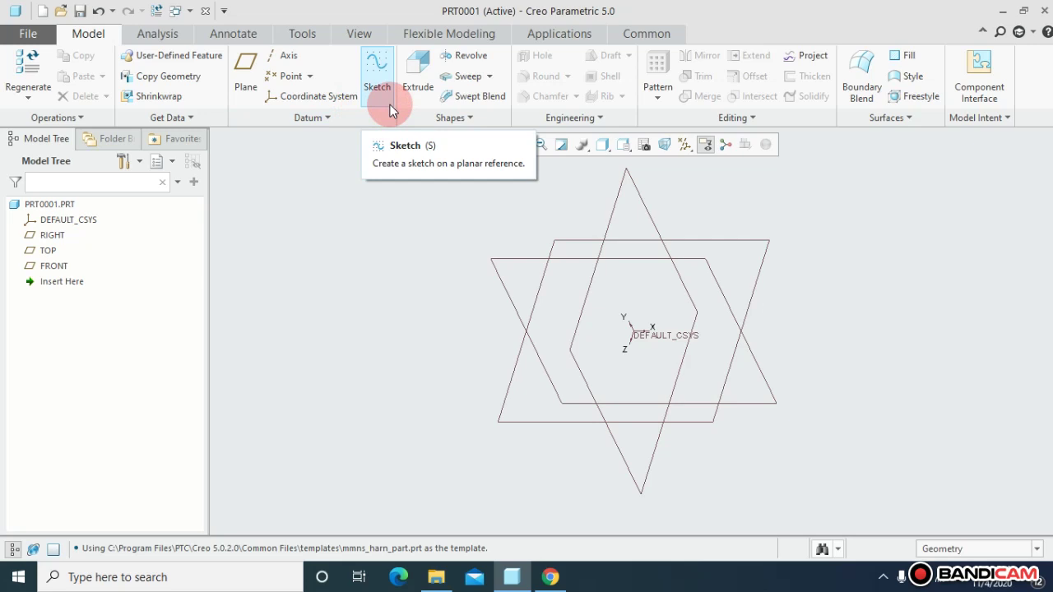
Start Sketch 1 on the TOP datum plane and orient it face-on.
left_click(390, 104)
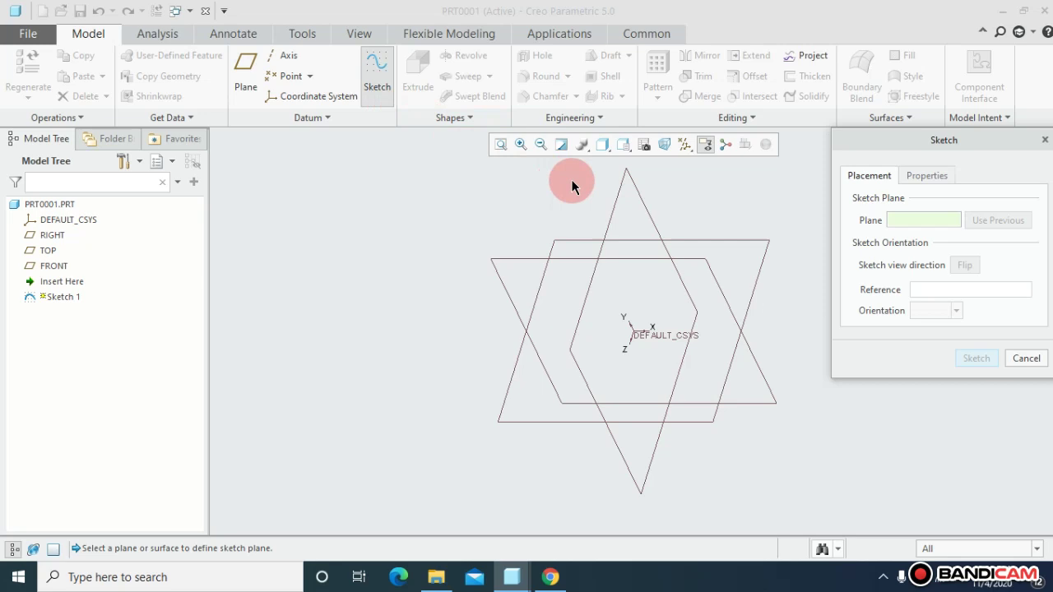
left_click(720, 238)
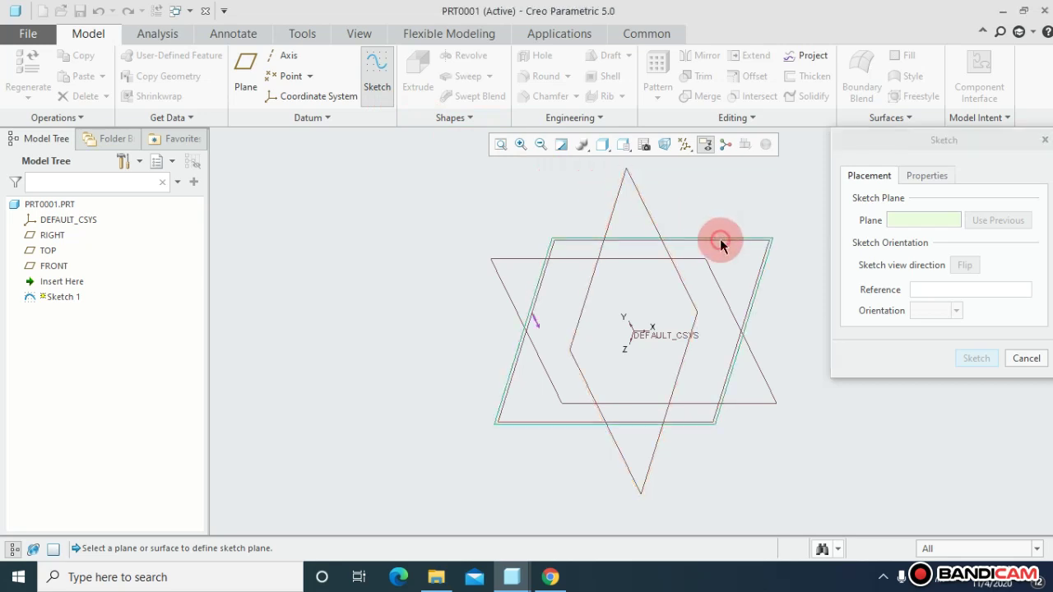
left_click(977, 360)
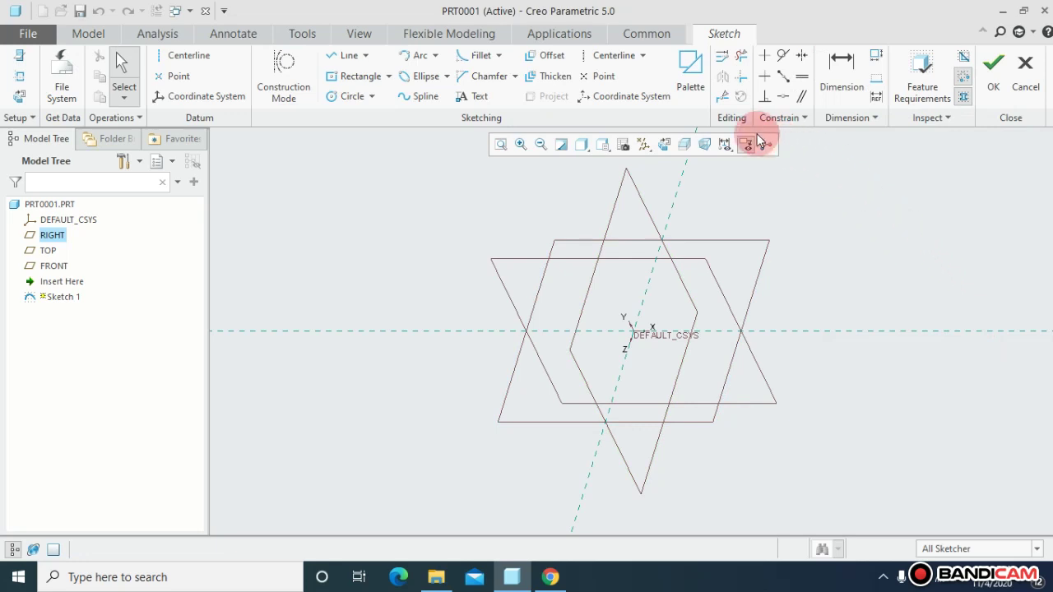
left_click(672, 146)
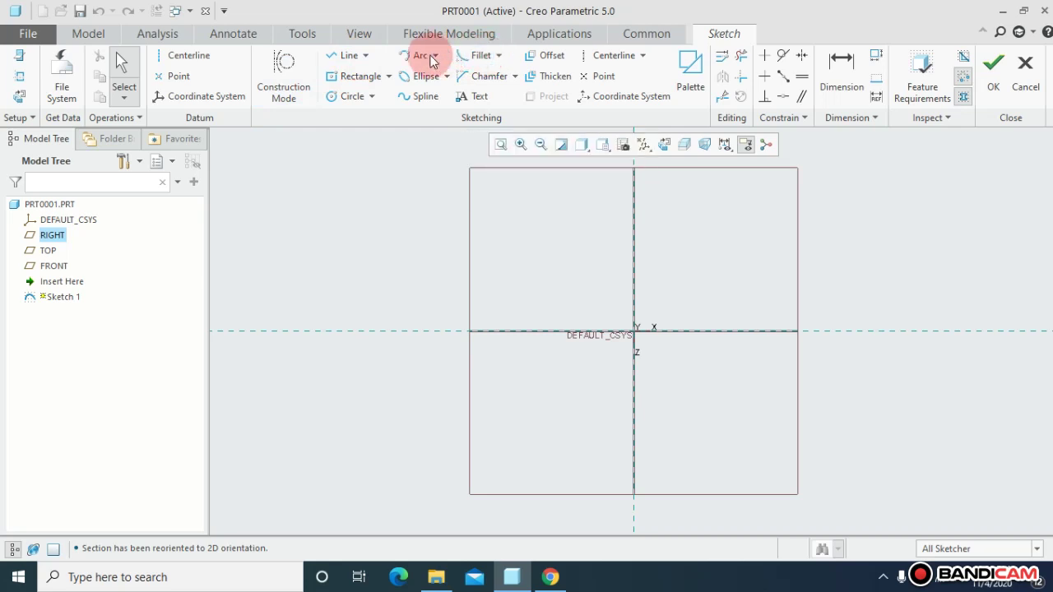
Draw a line chain down the vertical axis to the origin and finish Sketch 1.
left_click(365, 55)
left_click(363, 73)
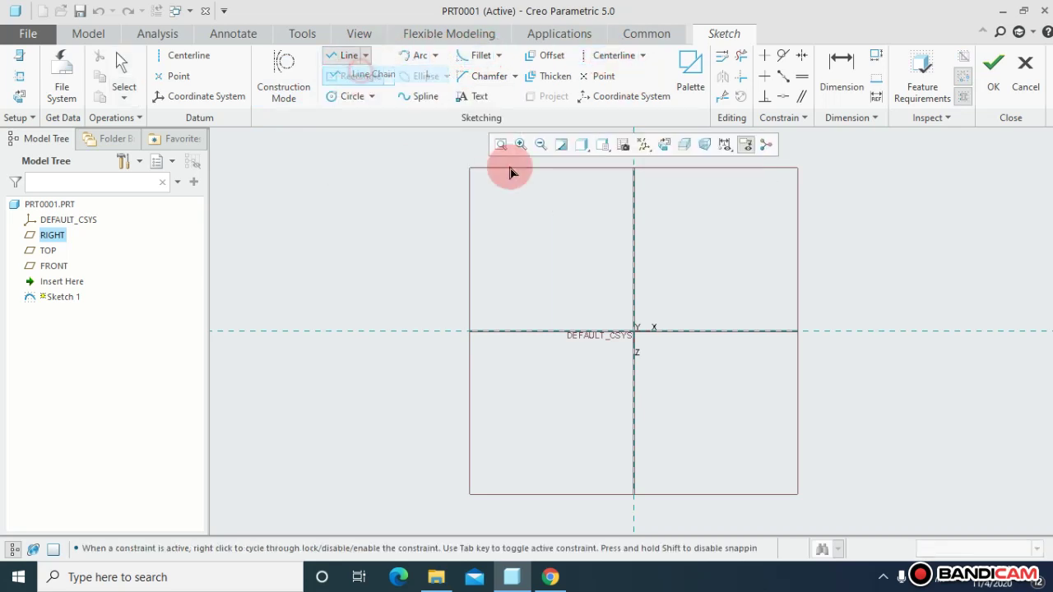
left_click(633, 230)
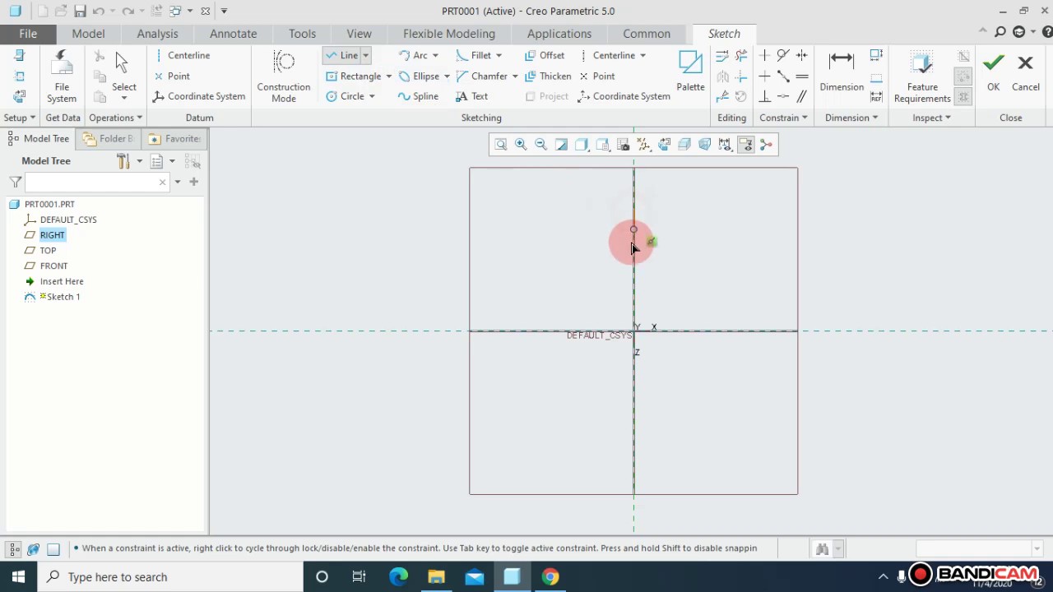
left_click(634, 330)
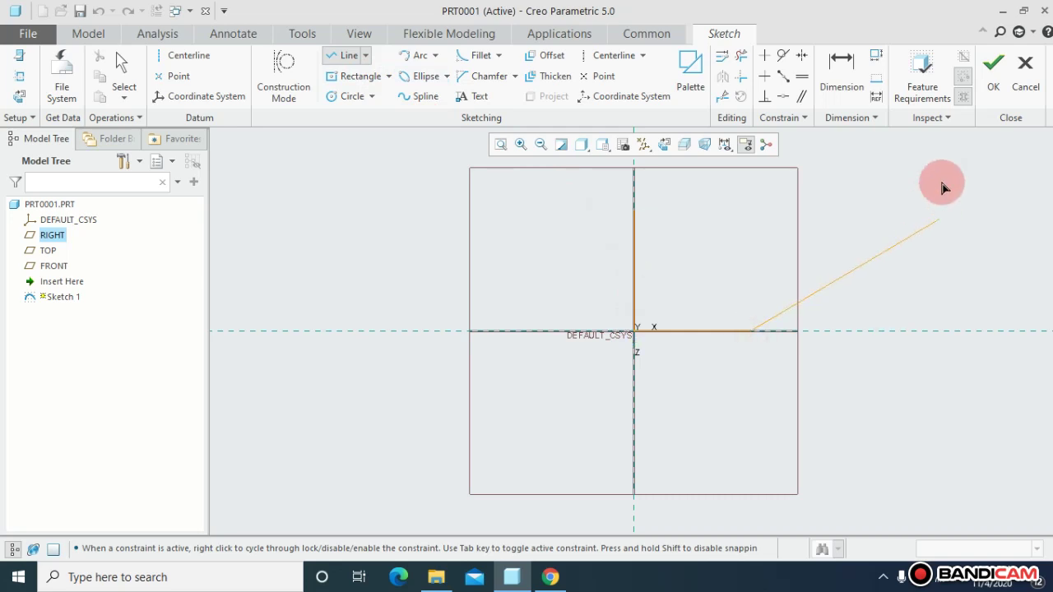
left_click(996, 89)
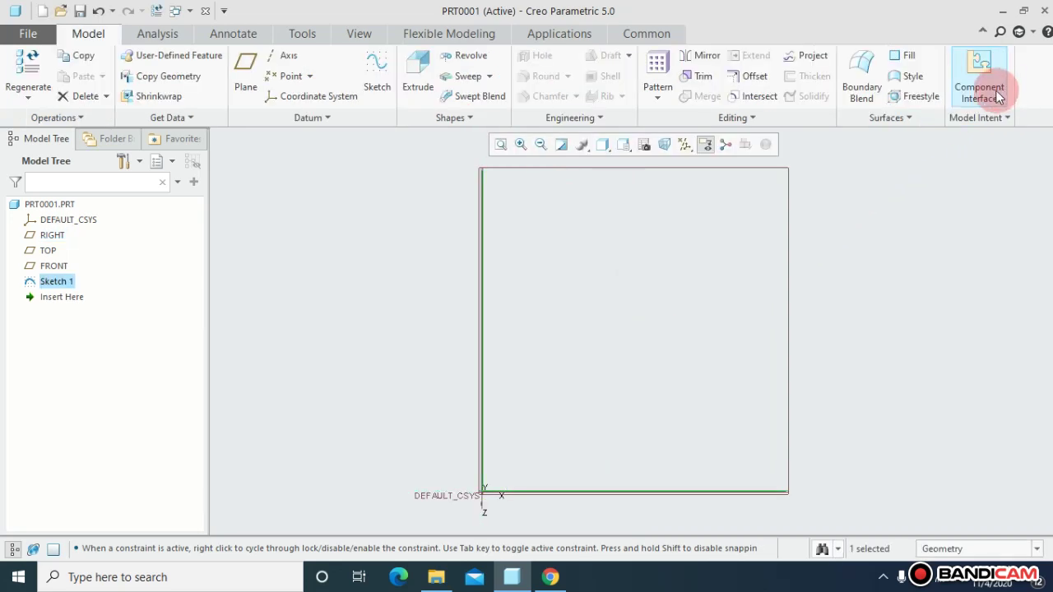
Deselect Sketch 1, then start and cancel a second sketch.
left_click(604, 198)
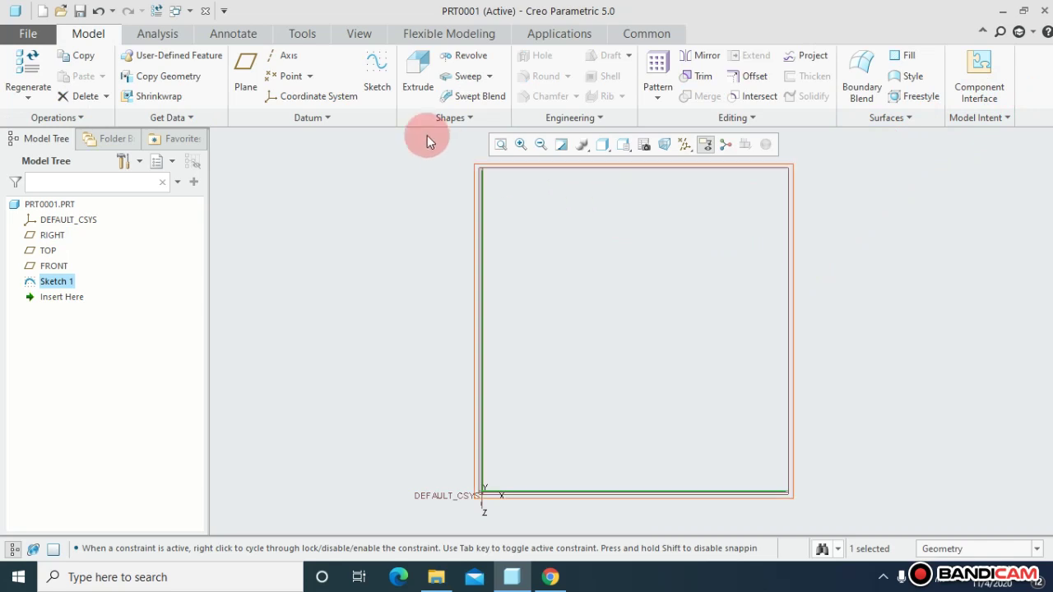
left_click(377, 82)
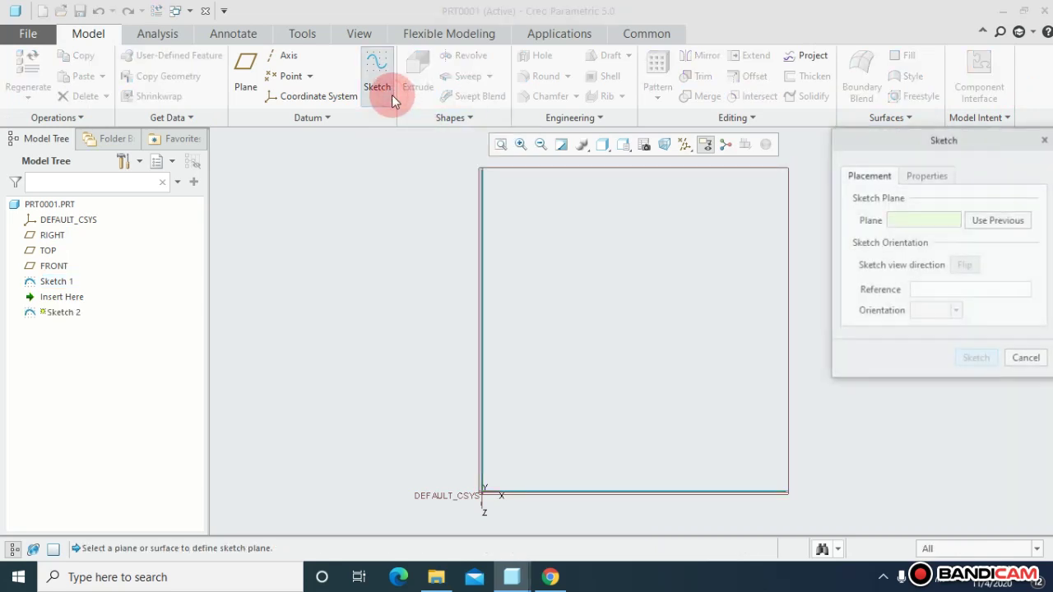
left_click(1043, 141)
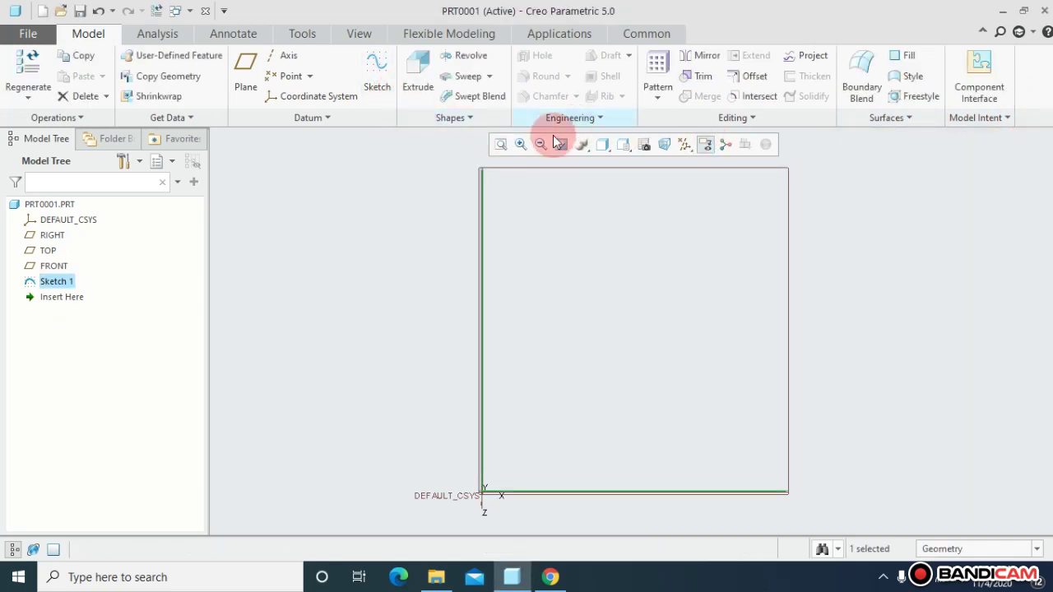
Extrude Sketch 1 as a 2.64-thick thin wall, 80.69 deep, in standard orientation.
left_click(418, 82)
left_click(623, 146)
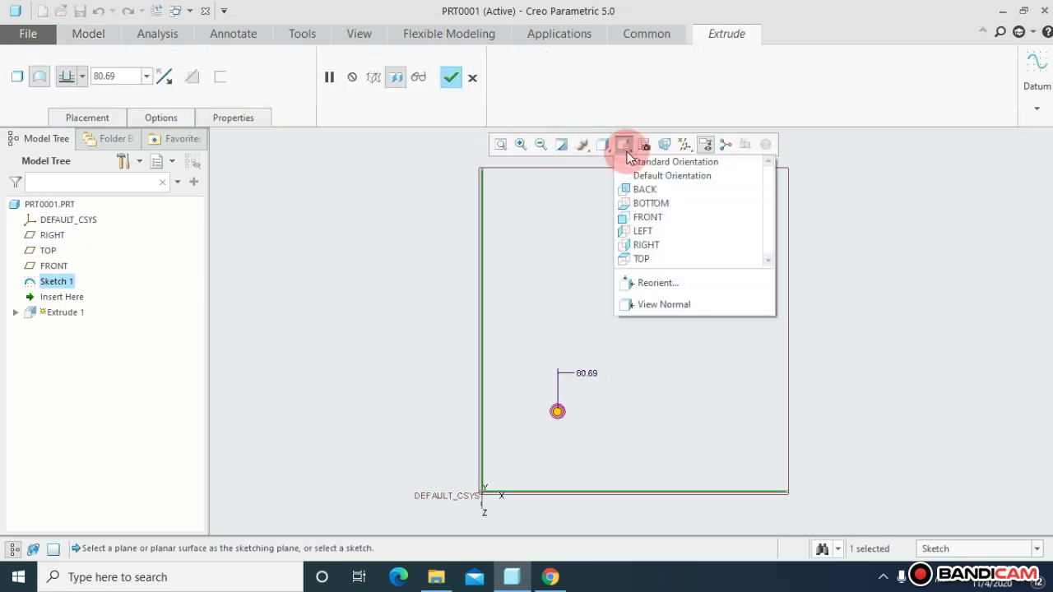
left_click(630, 150)
left_click(633, 153)
left_click(637, 163)
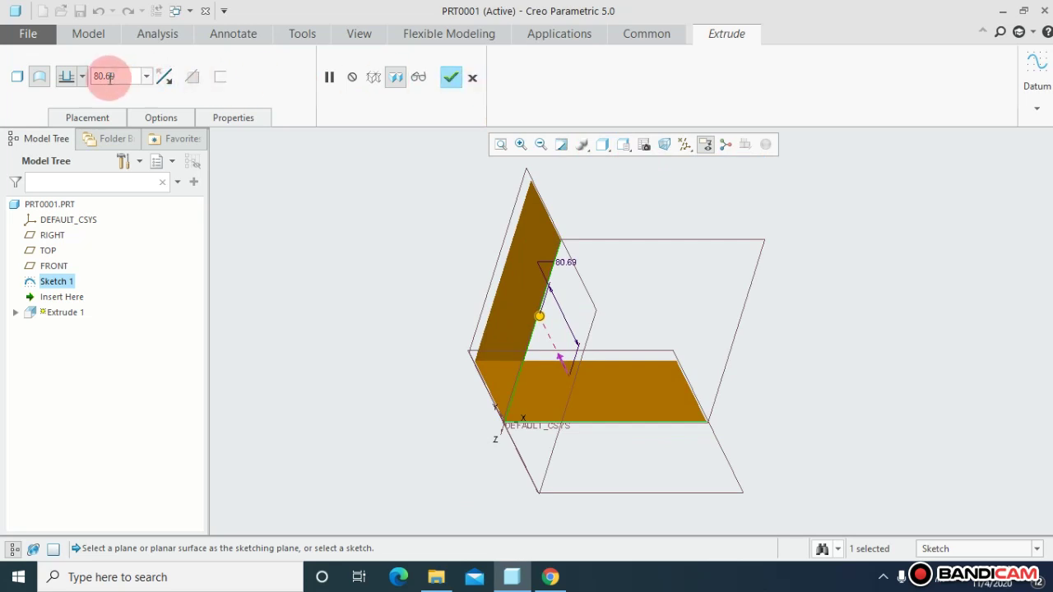
left_click(18, 76)
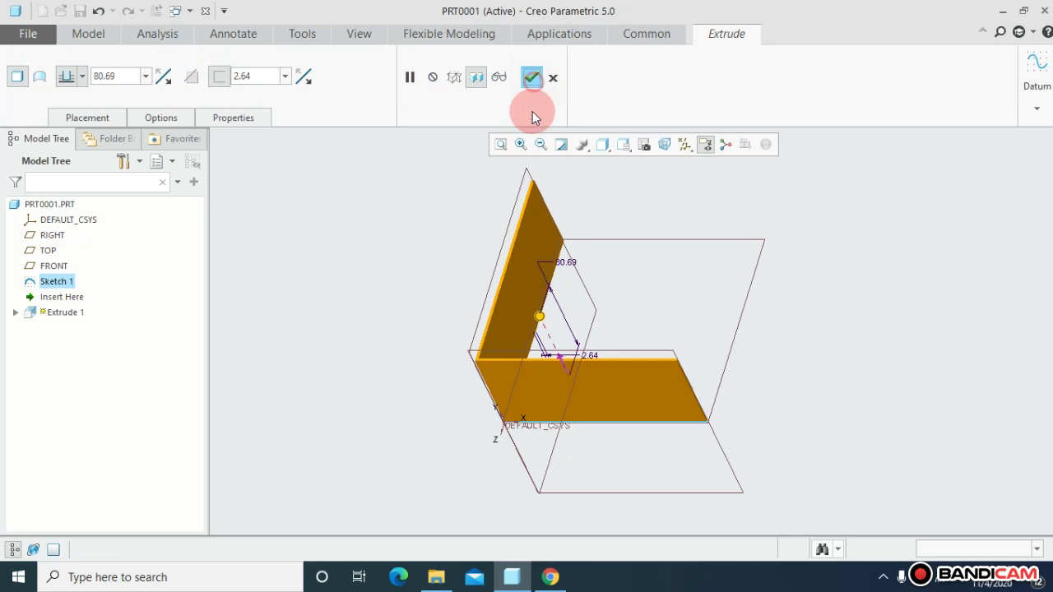
left_click(531, 78)
middle_click_drag(417, 228, 366, 123)
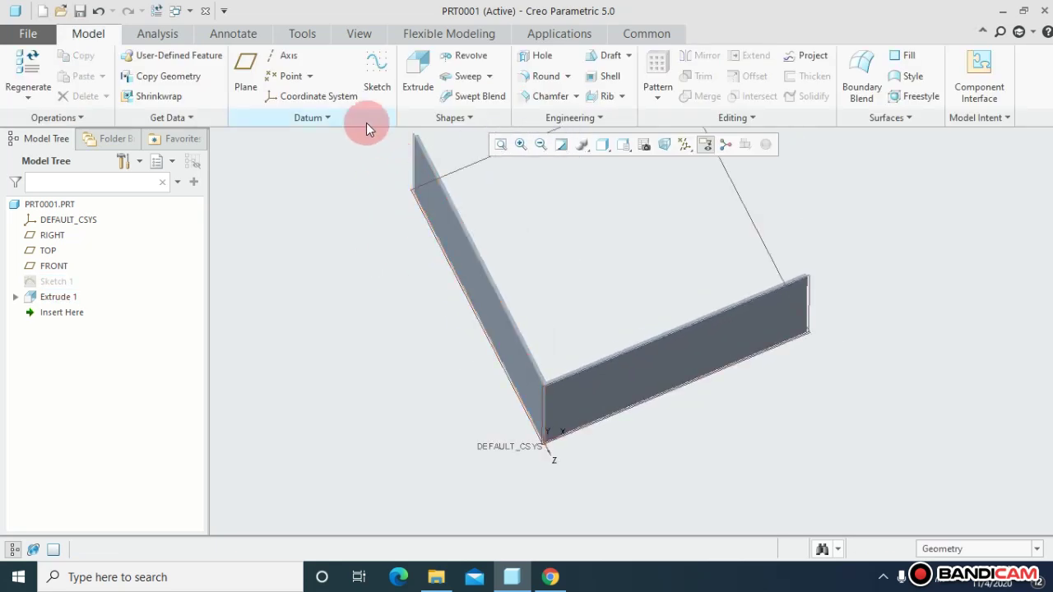
Undo the extrusion and its sketch, and return to Standard Orientation.
left_click(377, 83)
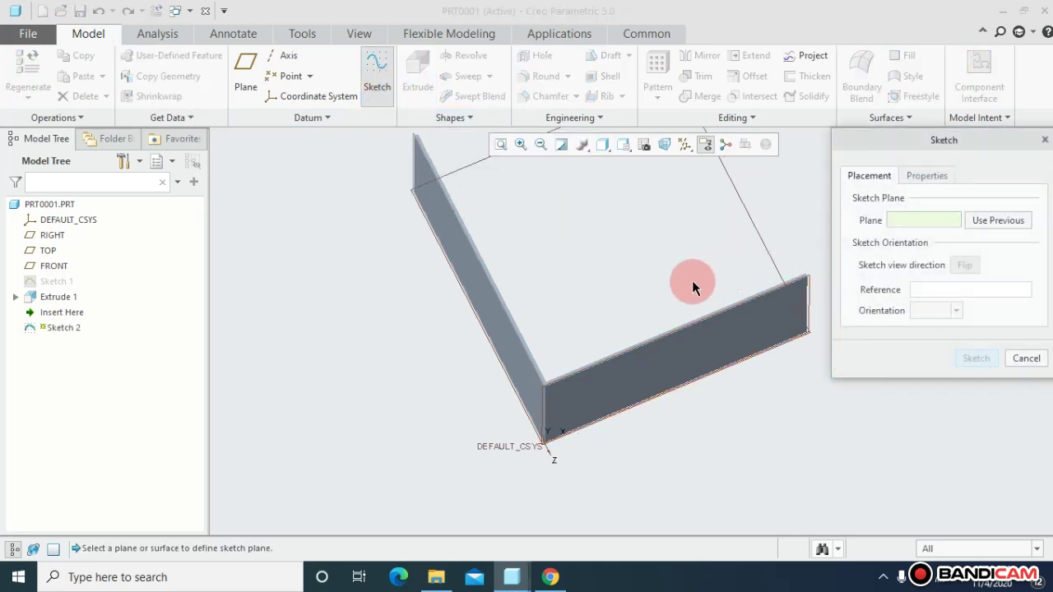
left_click(1044, 139)
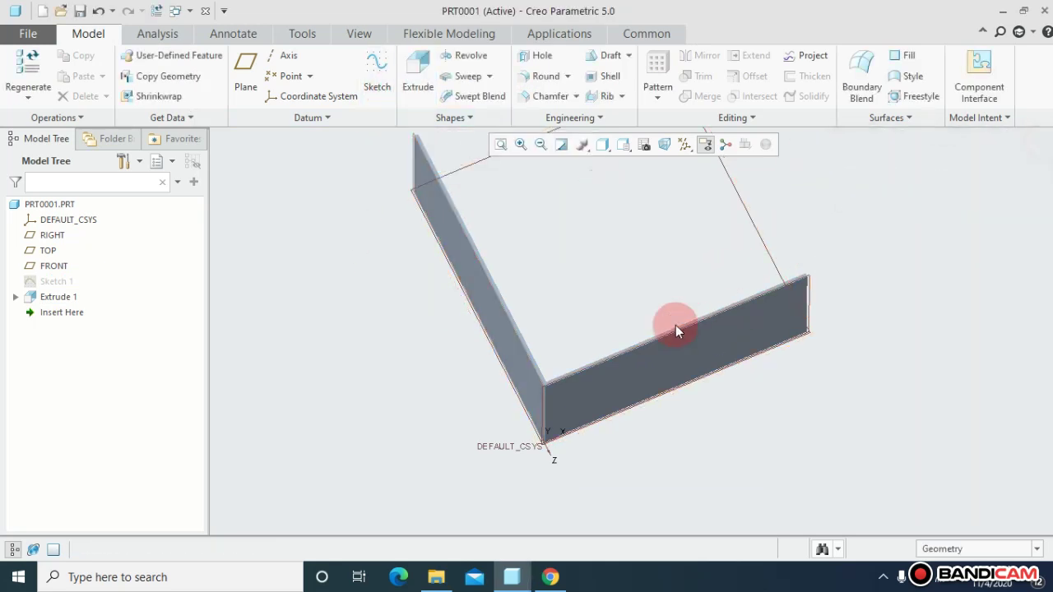
key("ctrl+z")
mouse_move(635, 335)
middle_mouse_down()
mouse_move(587, 380)
mouse_move(590, 368)
middle_mouse_up()
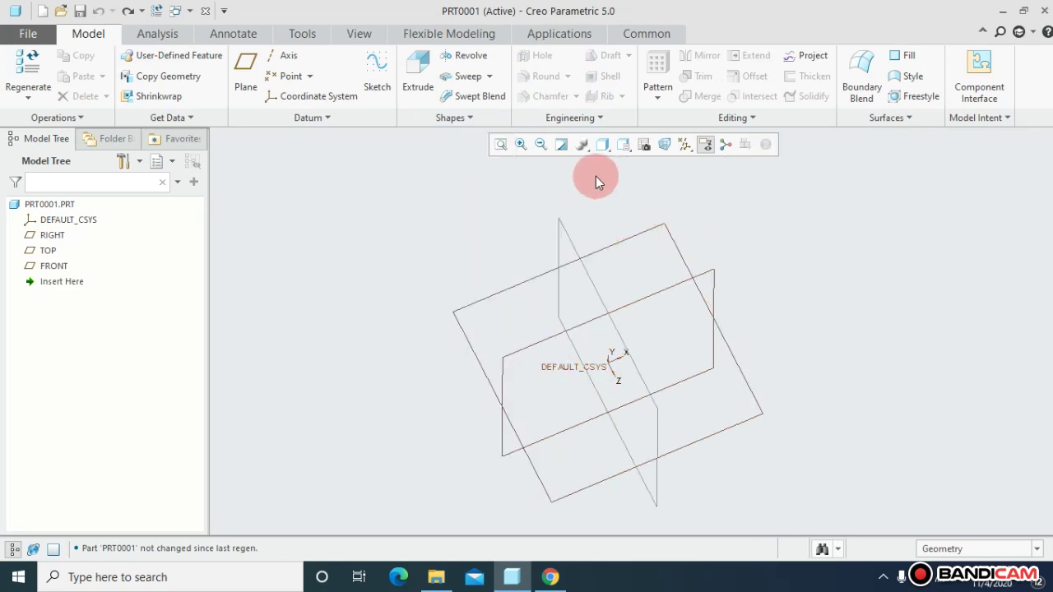
left_click(624, 145)
left_click(638, 169)
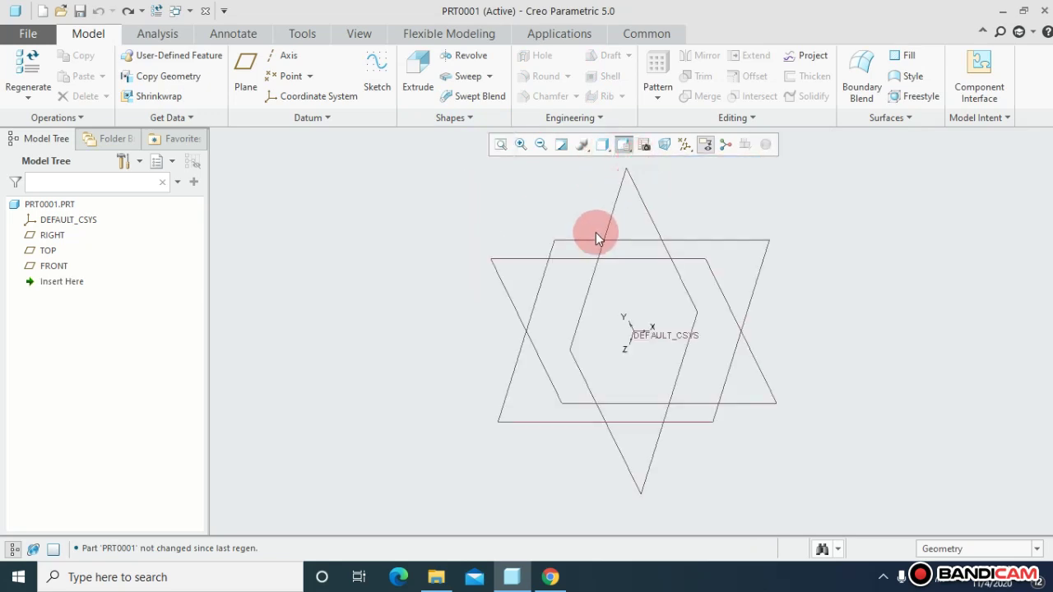
Start a fresh Sketch 1 on the TOP datum plane.
left_click(379, 96)
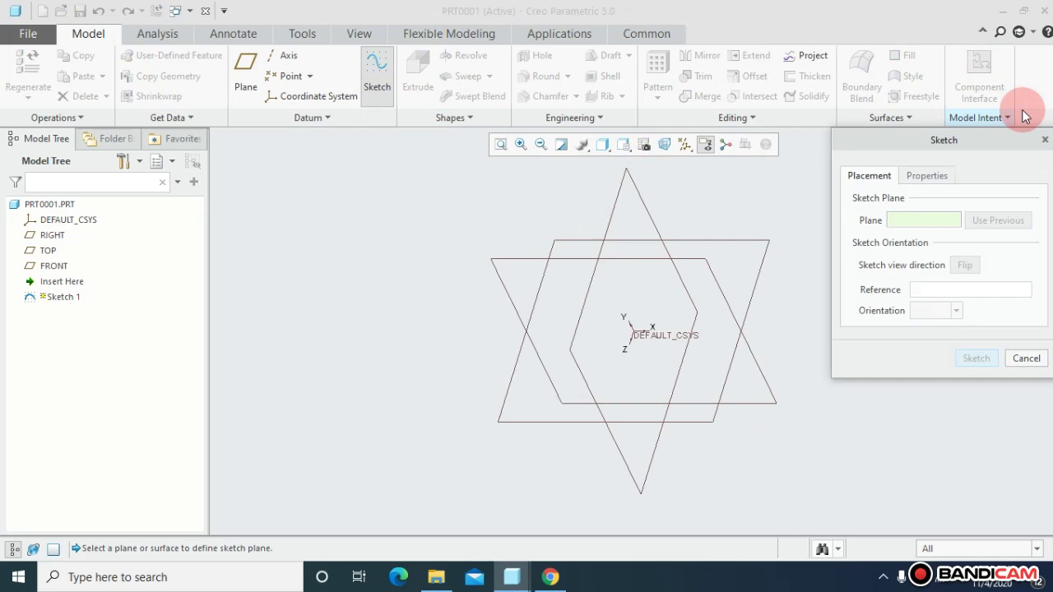
left_click(741, 234)
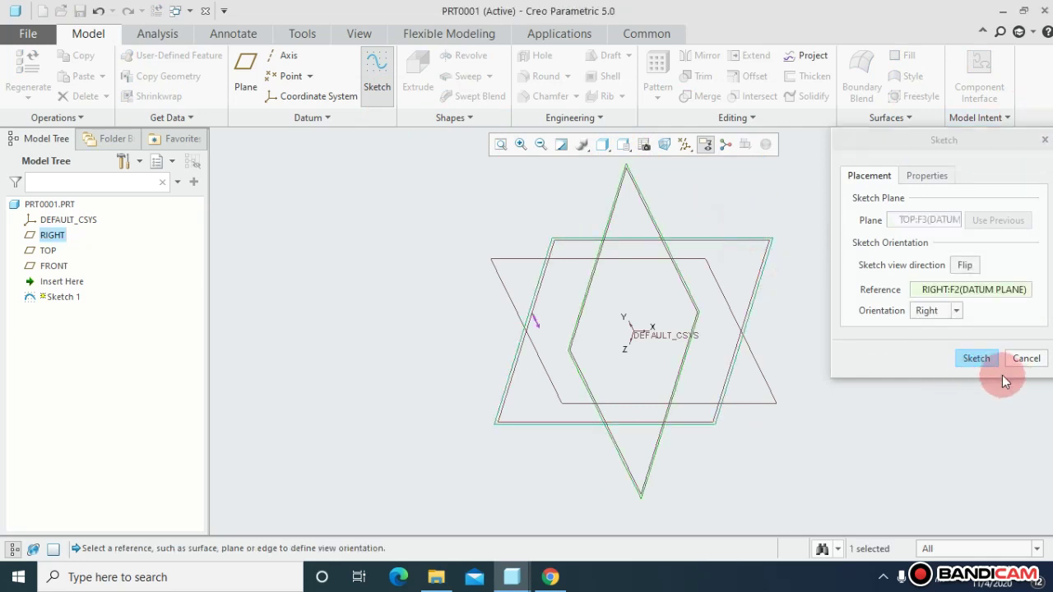
left_click(989, 364)
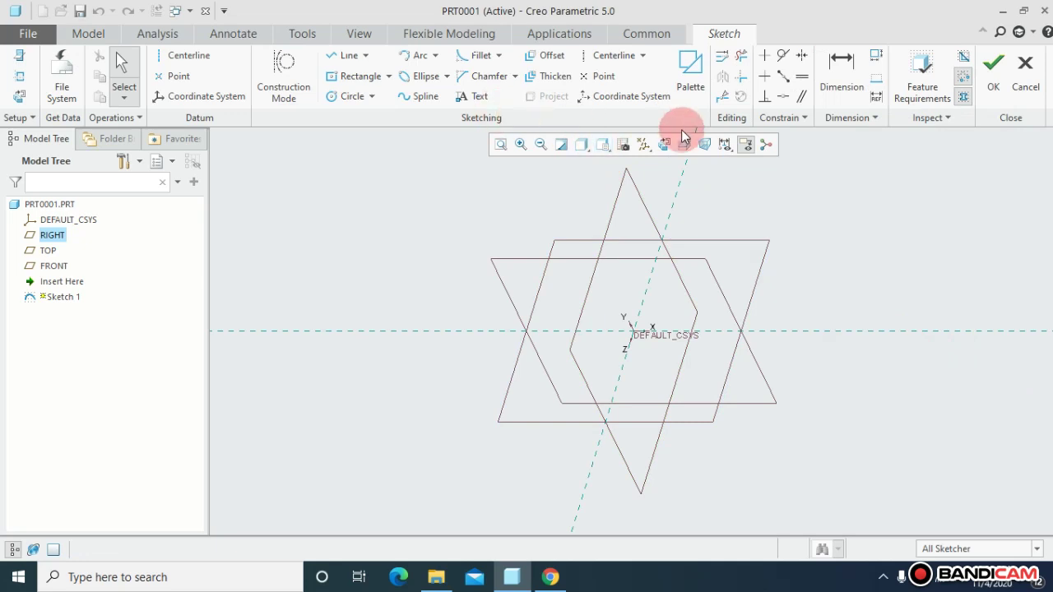
left_click(666, 145)
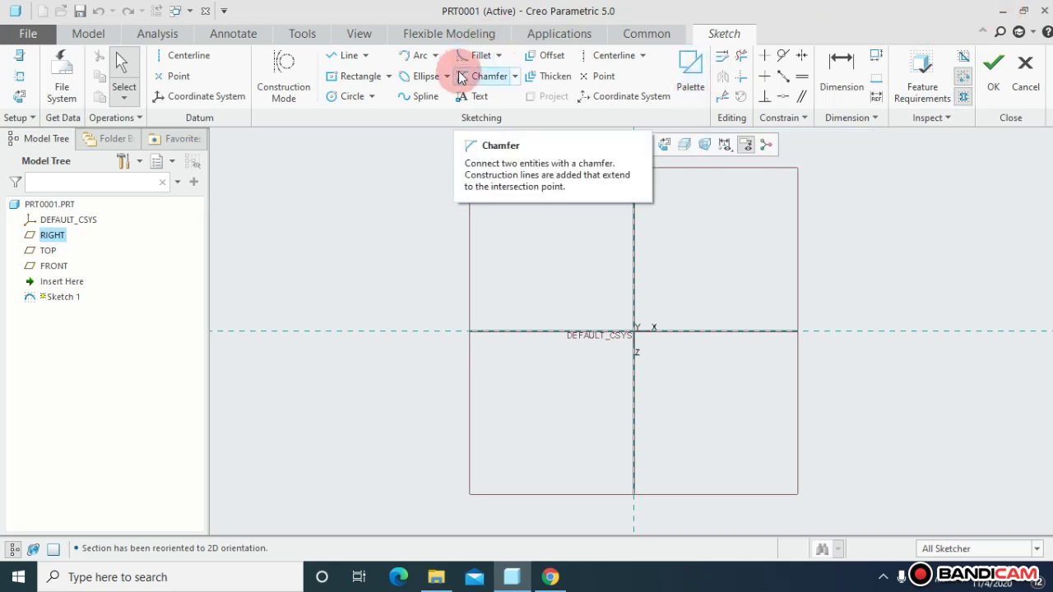
left_click(1003, 11)
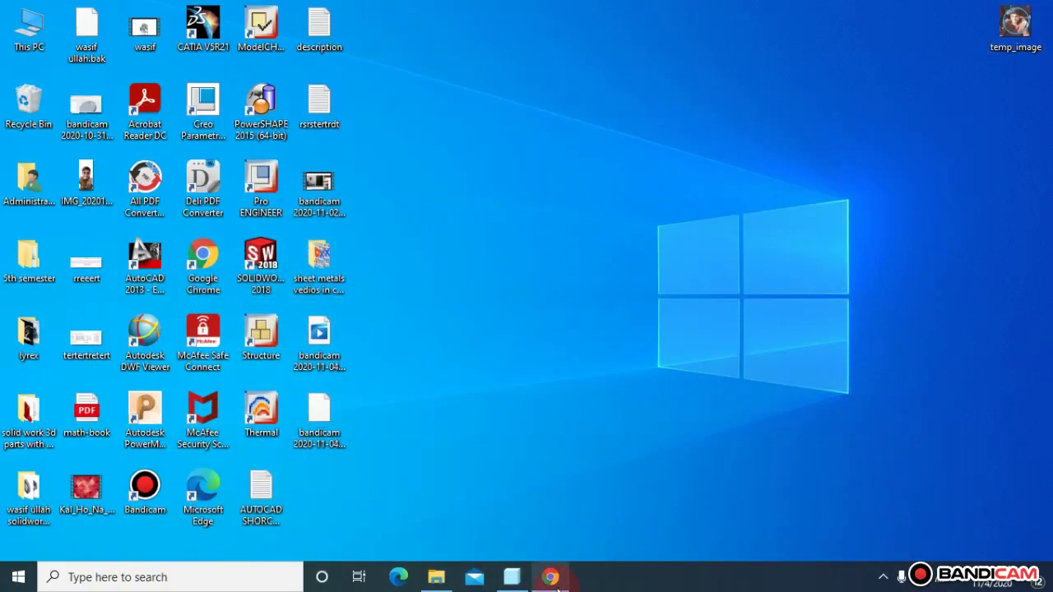
left_click(517, 582)
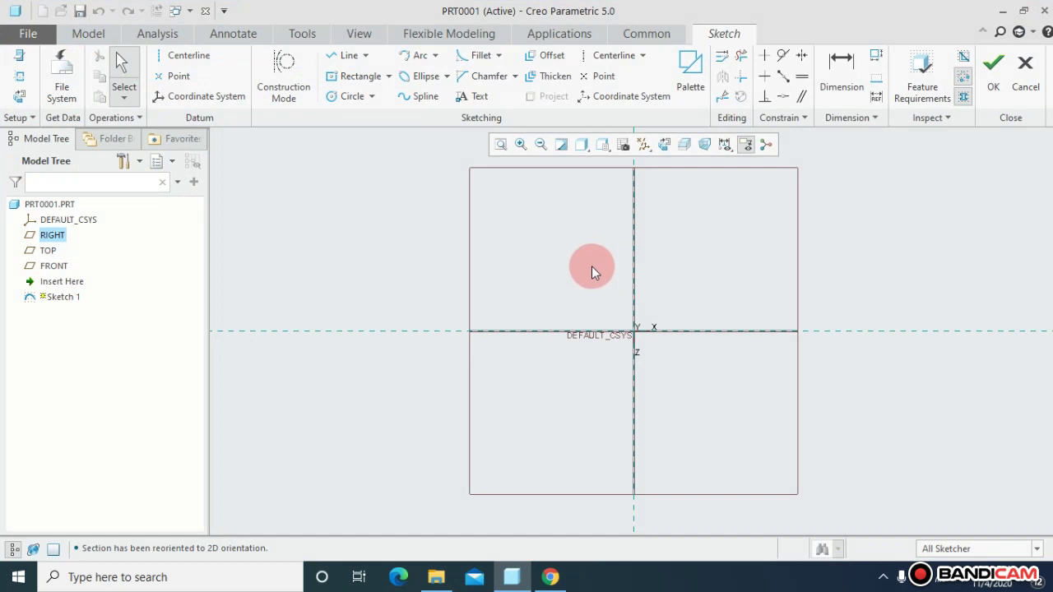
Draw a center rectangle left of the origin and a circle to its right.
left_click(369, 78)
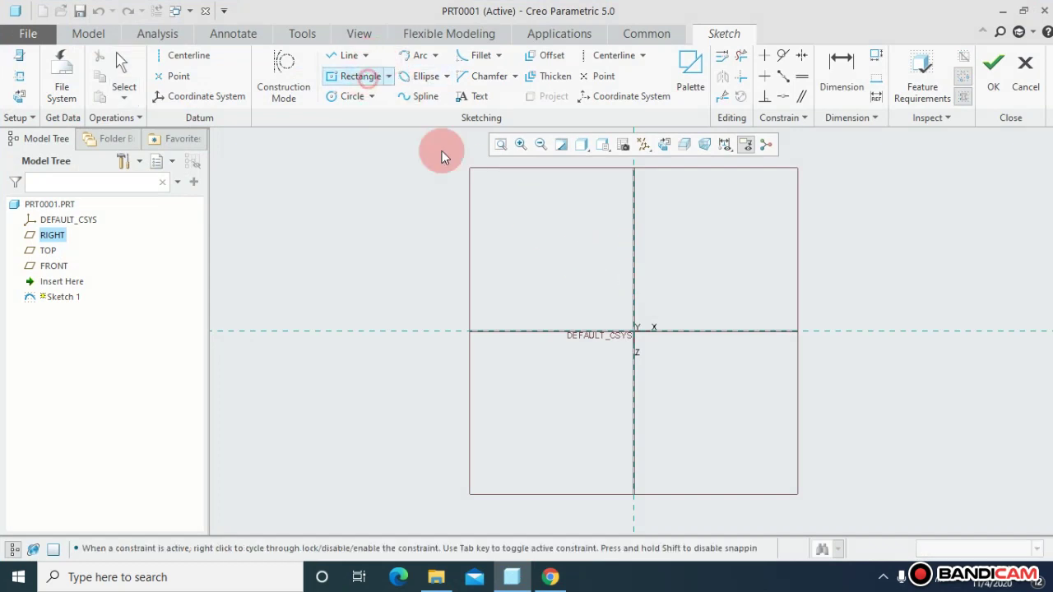
left_click(514, 226)
left_click(585, 293)
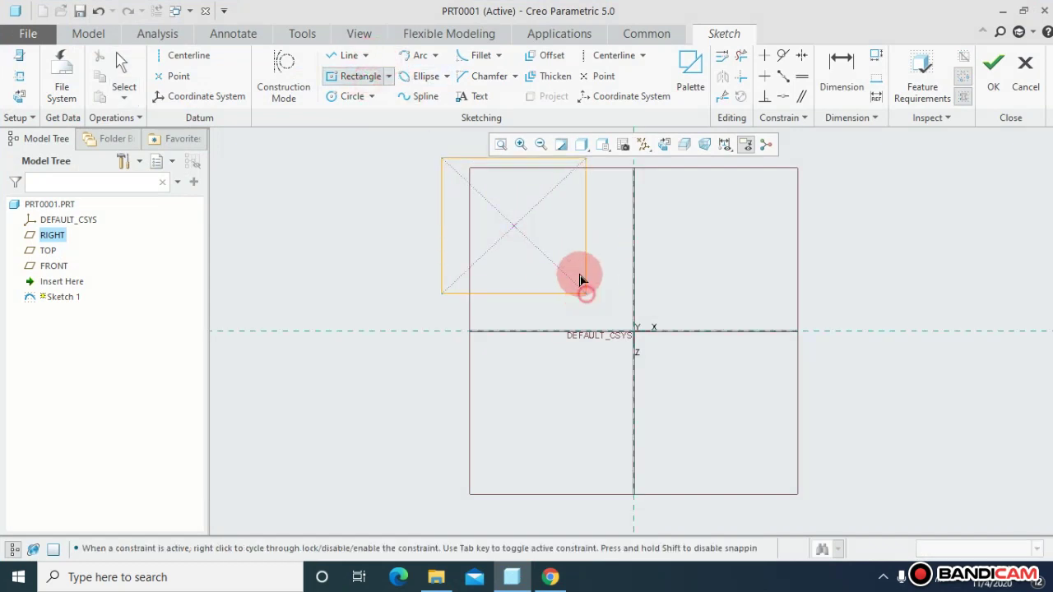
left_click(360, 97)
left_click(700, 293)
left_click(736, 333)
Draw two ellipses on the left side, one upper and one lower.
left_click(428, 59)
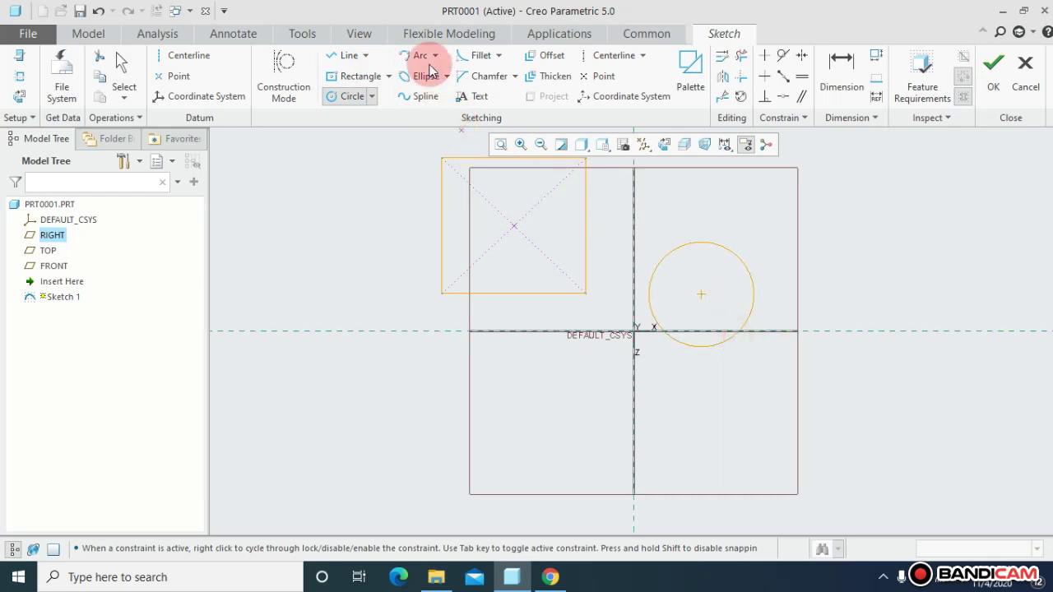
left_click(434, 56)
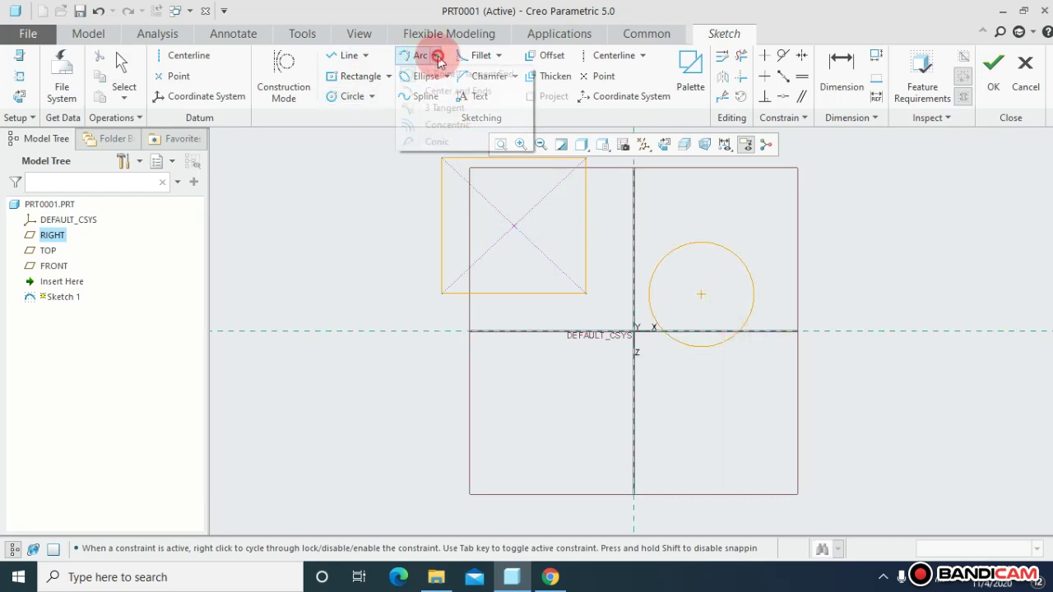
left_click(435, 58)
left_click(445, 77)
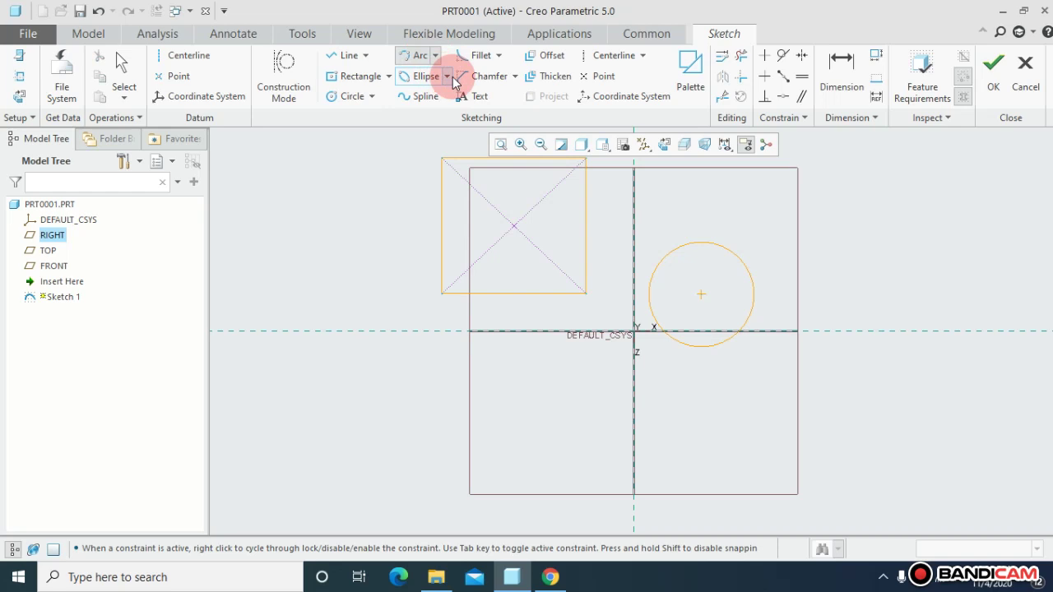
left_click(449, 77)
left_click(461, 94)
left_click(282, 260)
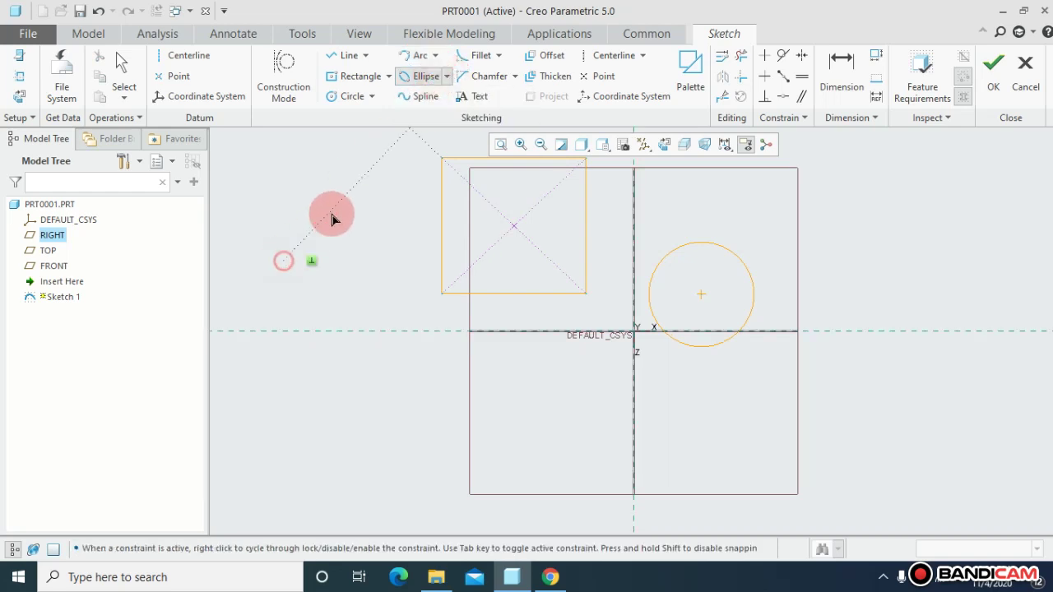
left_click(341, 206)
left_click(363, 241)
left_click(423, 77)
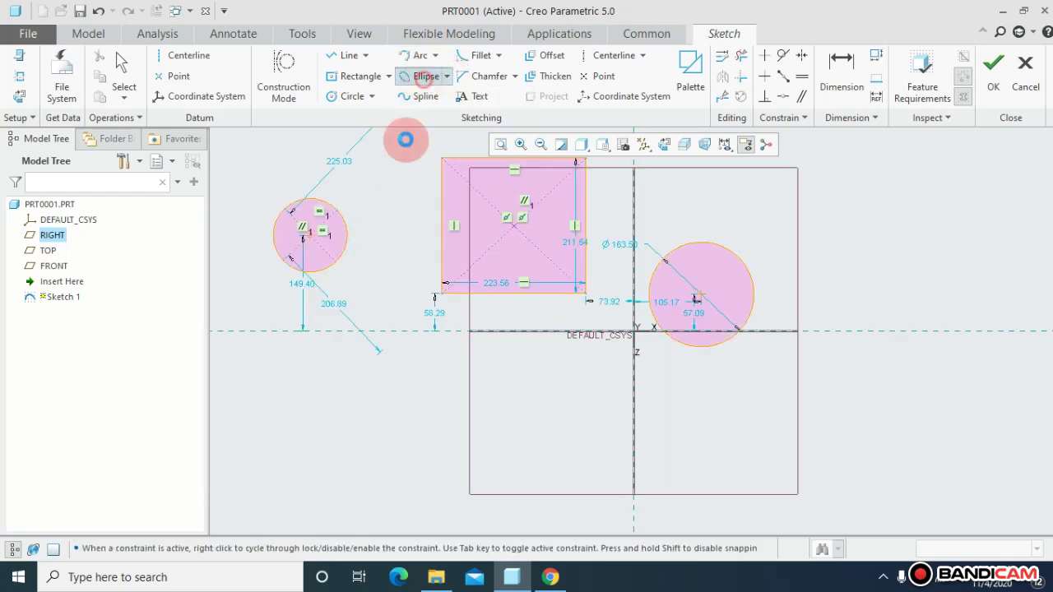
left_click(345, 376)
left_click(395, 340)
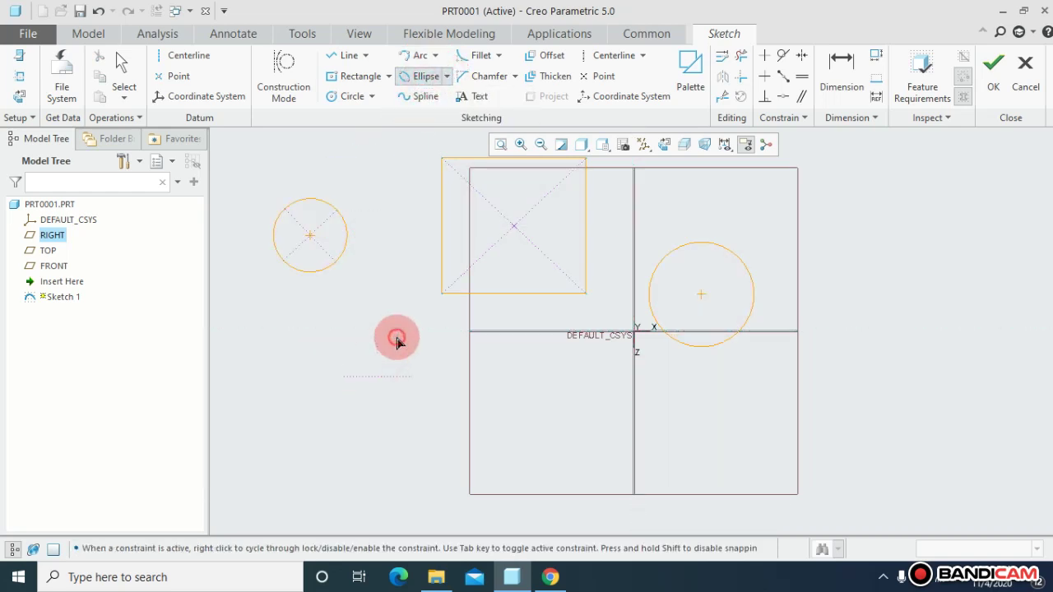
Draw a wavy five-point spline across the lower middle of the sketch.
left_click(421, 96)
left_click(482, 406)
left_click(610, 396)
left_click(688, 321)
left_click(772, 383)
left_click(856, 292)
Pick the Circular fillet type from the Fillet list.
left_click(492, 58)
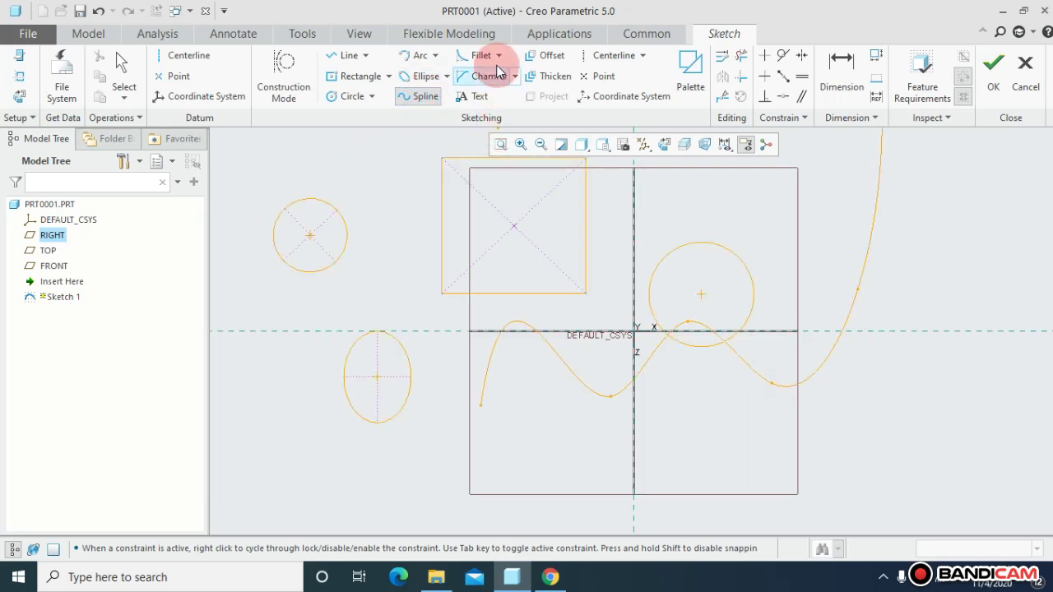
left_click(496, 55)
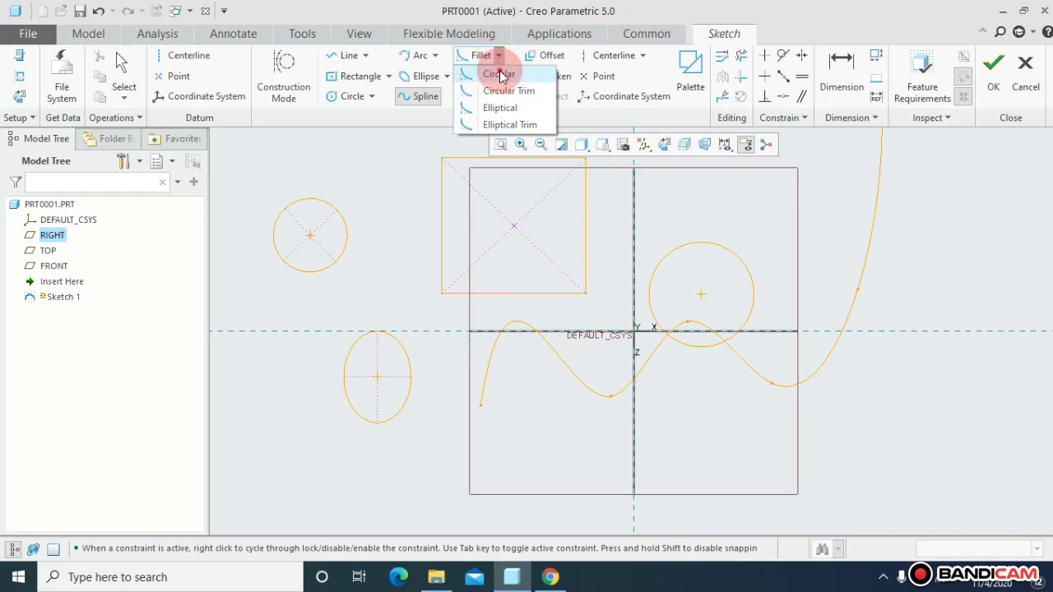
left_click(498, 73)
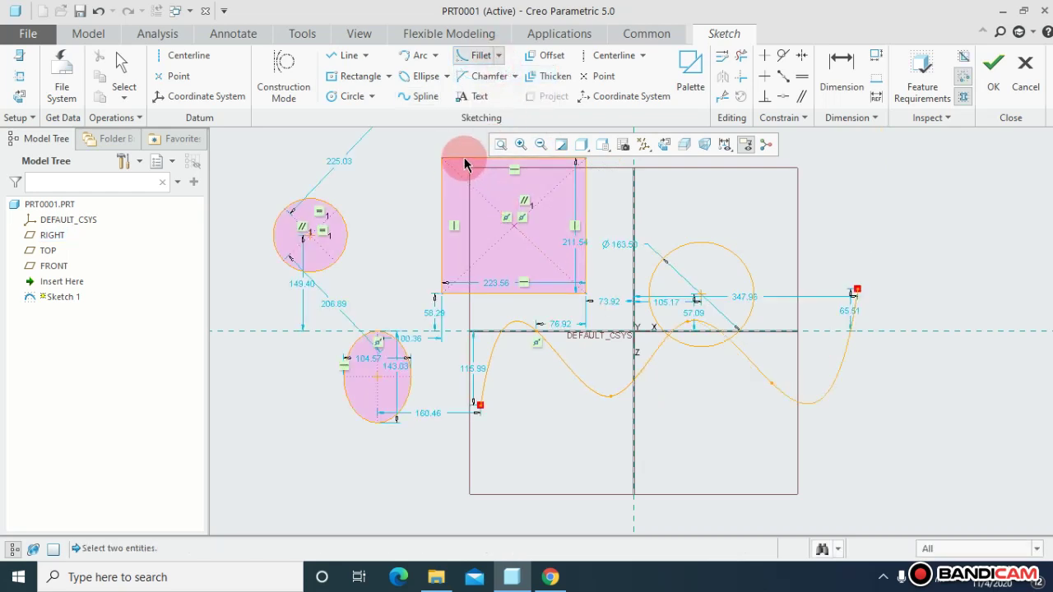
Round the rectangle's top-left corner with an R 50 fillet.
left_click(465, 160)
left_click(443, 178)
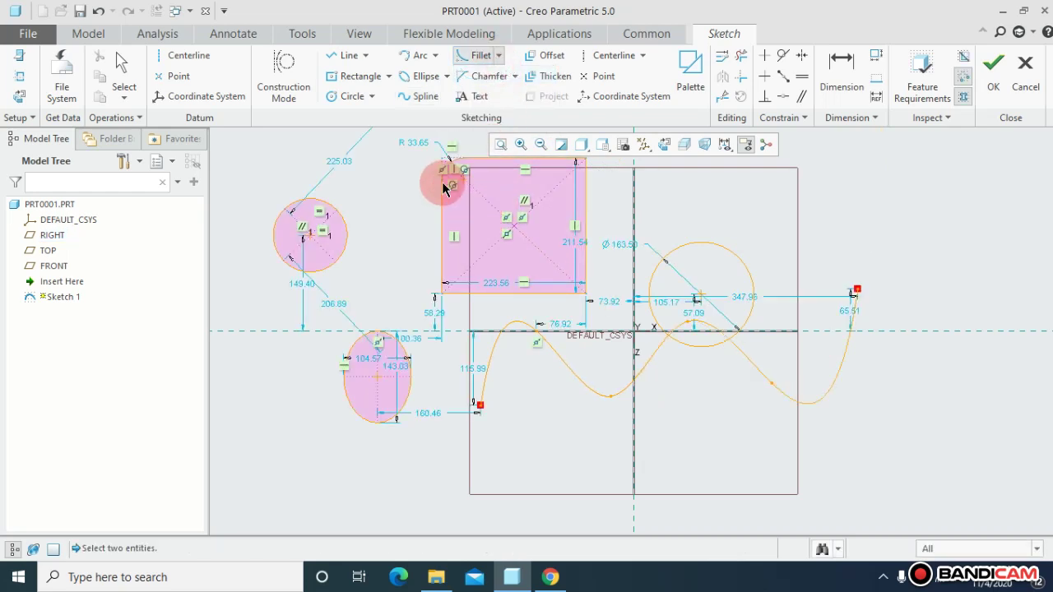
left_click(419, 146)
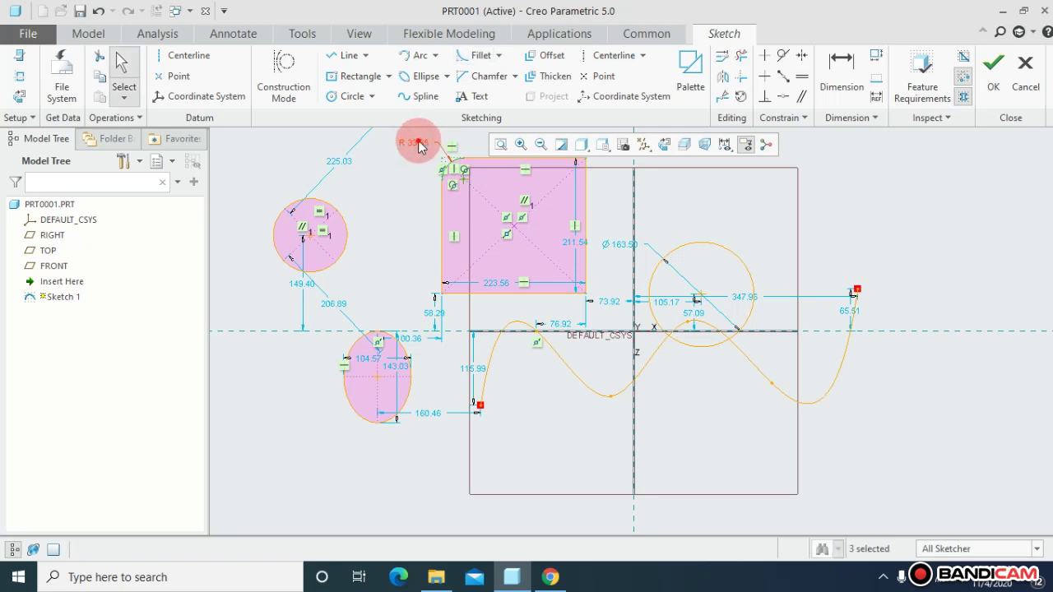
double_click(417, 144)
type("50")
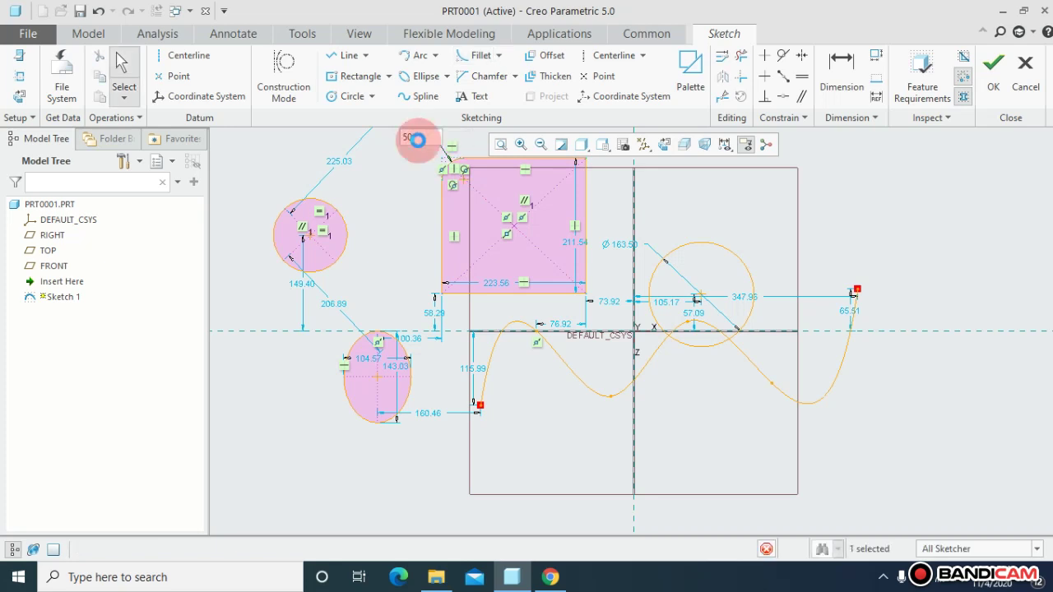
key("Return")
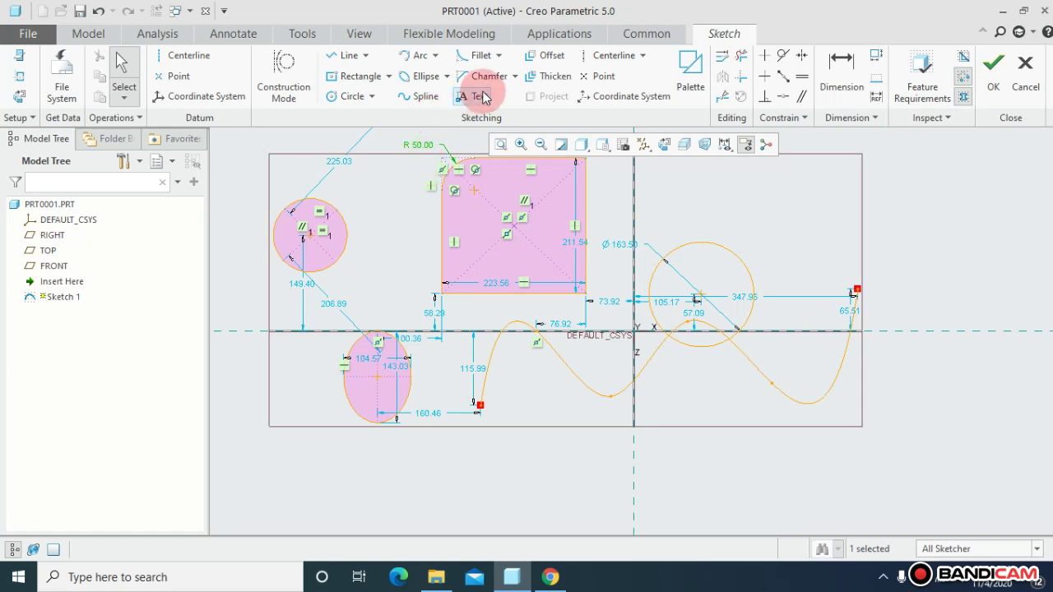
Chamfer the rectangle's bottom-left corner.
left_click(505, 76)
left_click(445, 272)
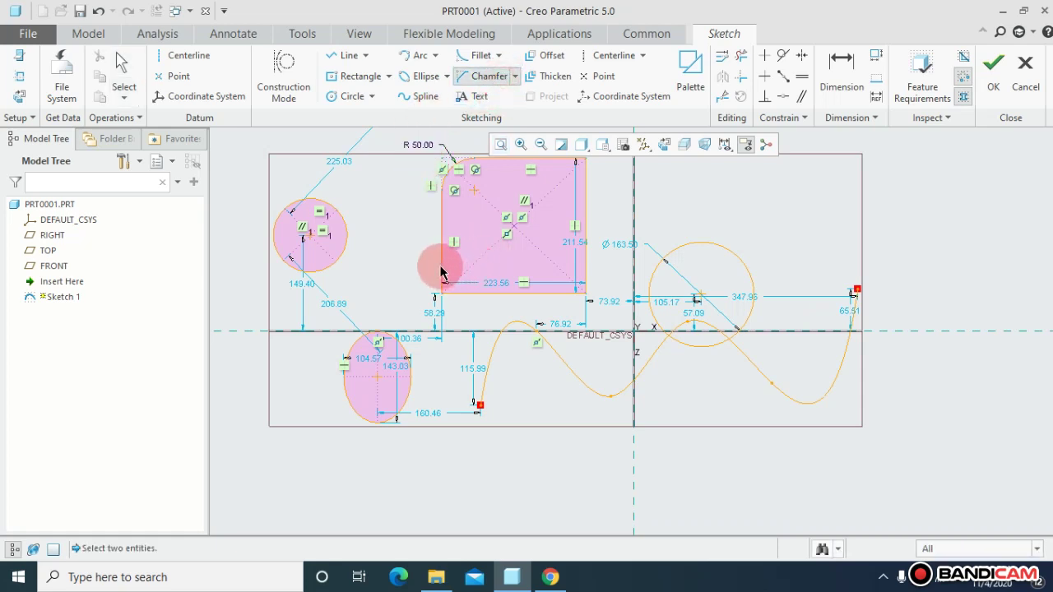
left_click(465, 294)
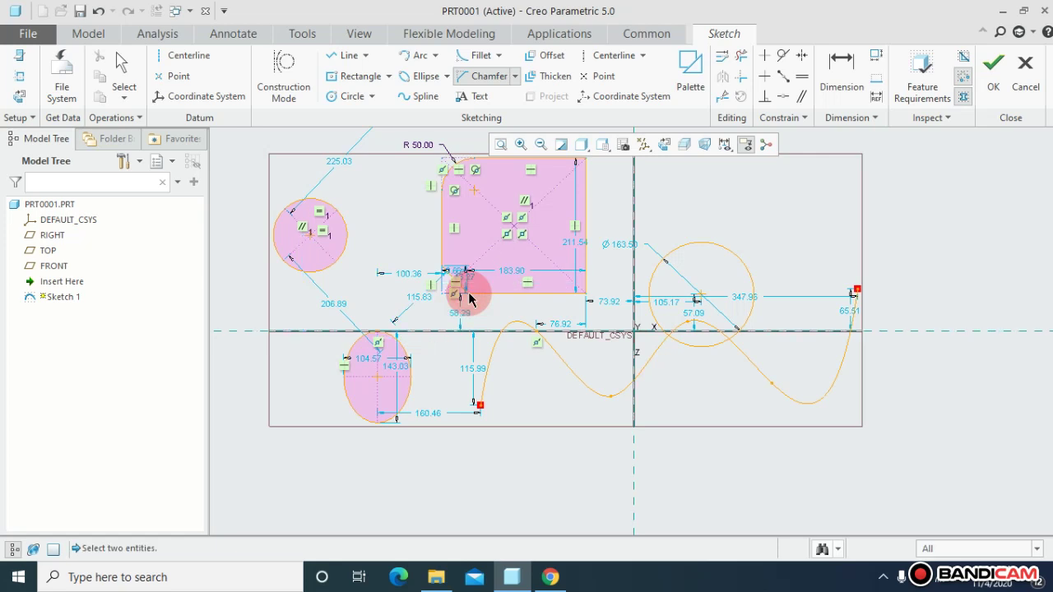
Change the 100.36 dimension to 60.
double_click(409, 275)
type("60")
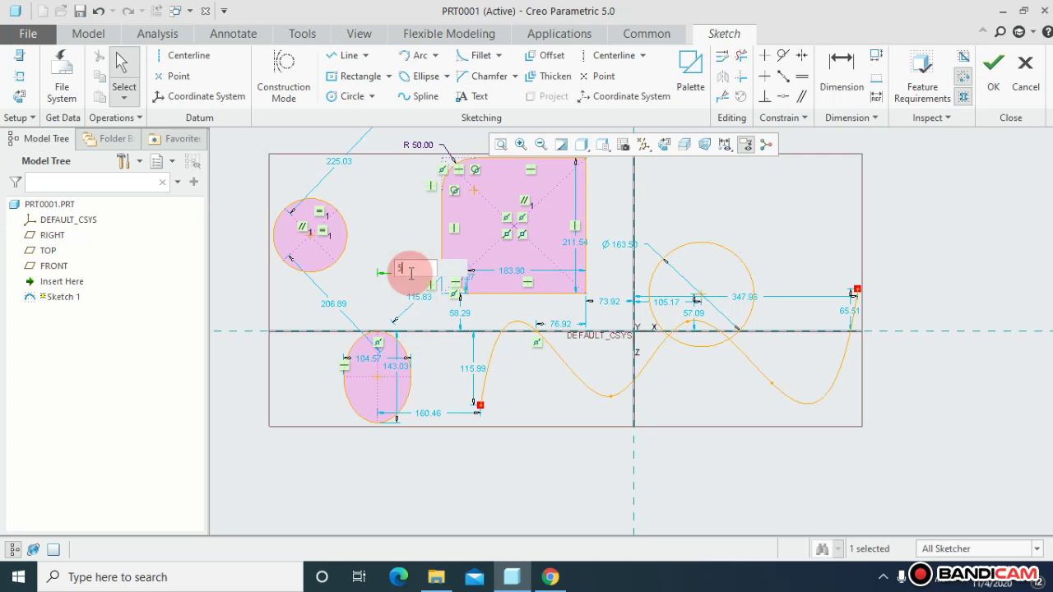
key("Return")
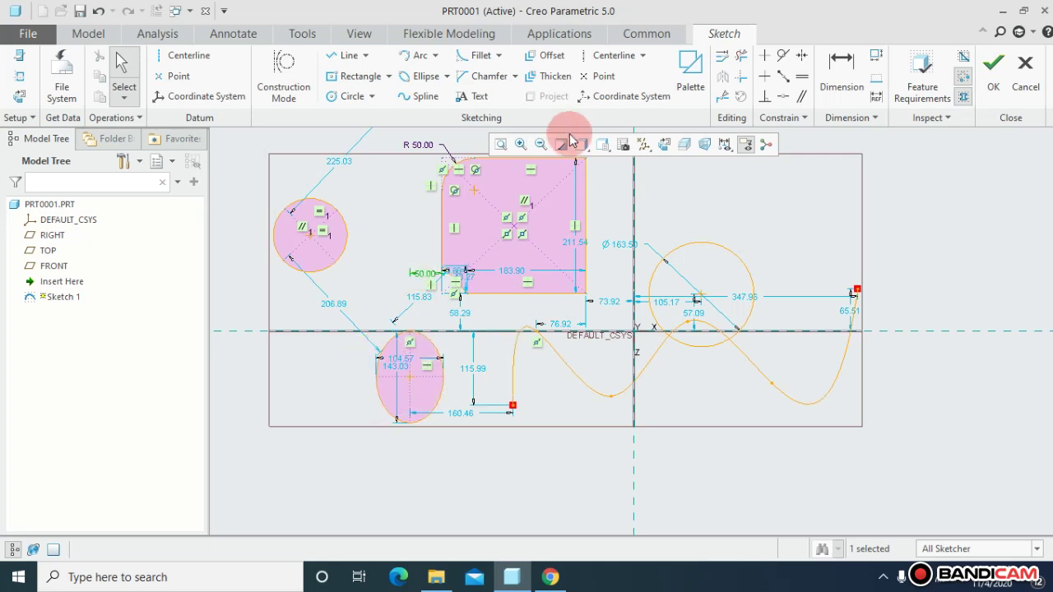
left_click(477, 96)
Place the typed word as large font3d outline text beside the shapes.
middle_click(457, 380)
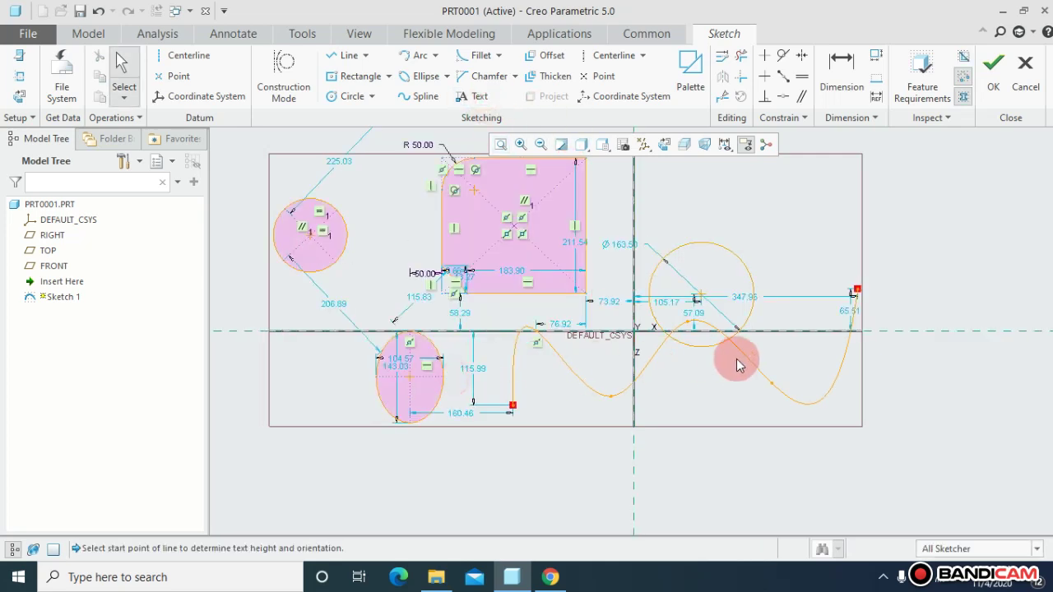
left_click(477, 97)
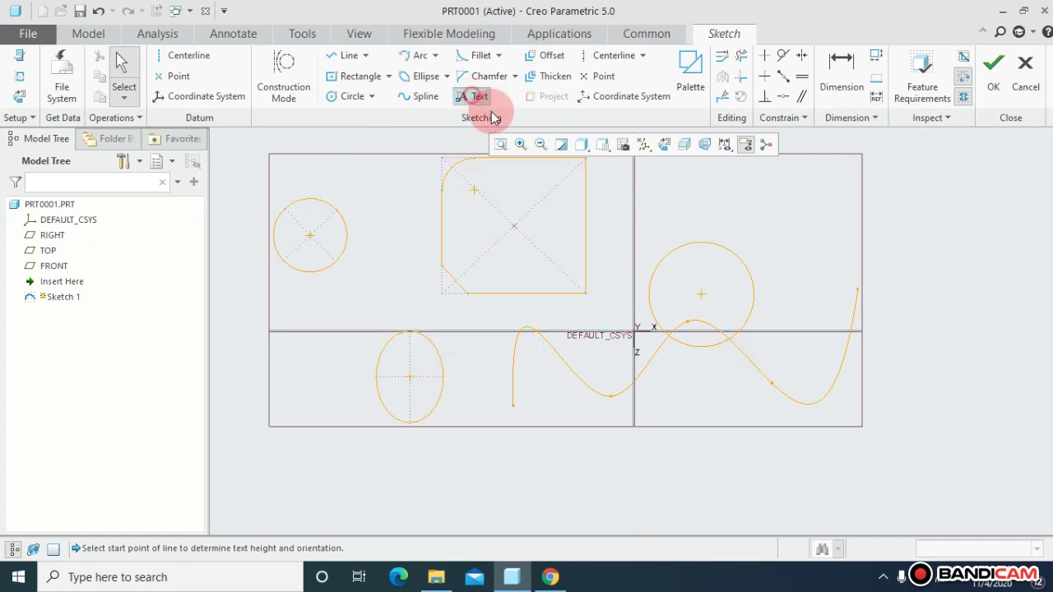
left_click(664, 211)
left_click(799, 245)
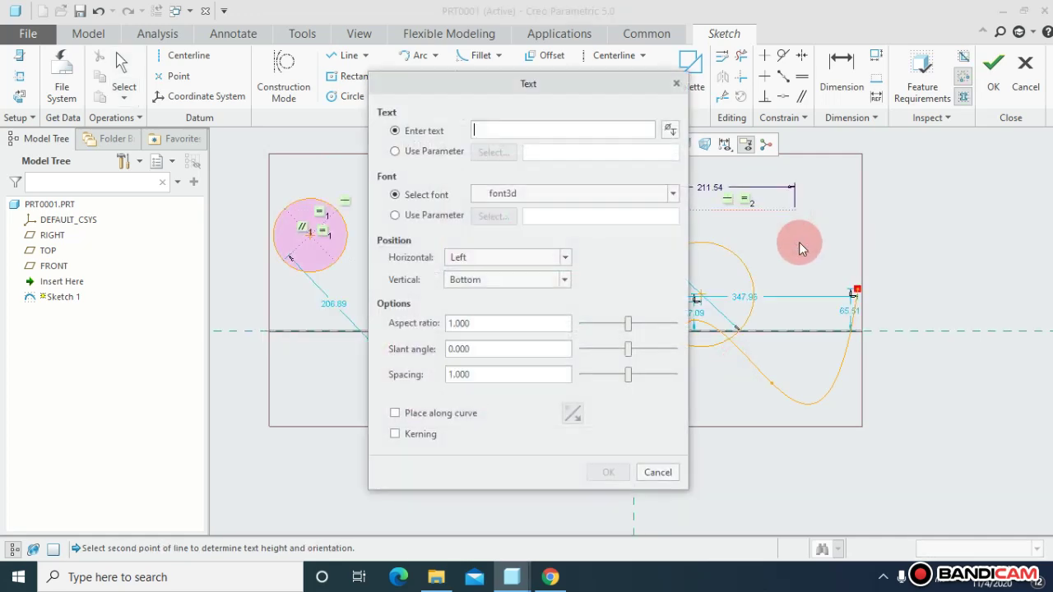
type("wa")
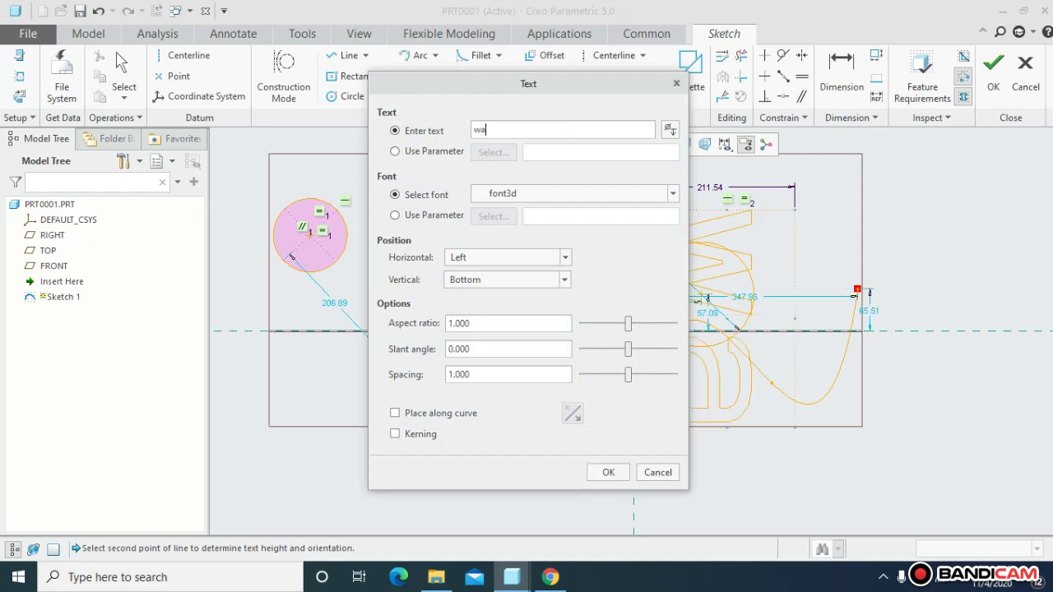
type("sif")
left_click(536, 128)
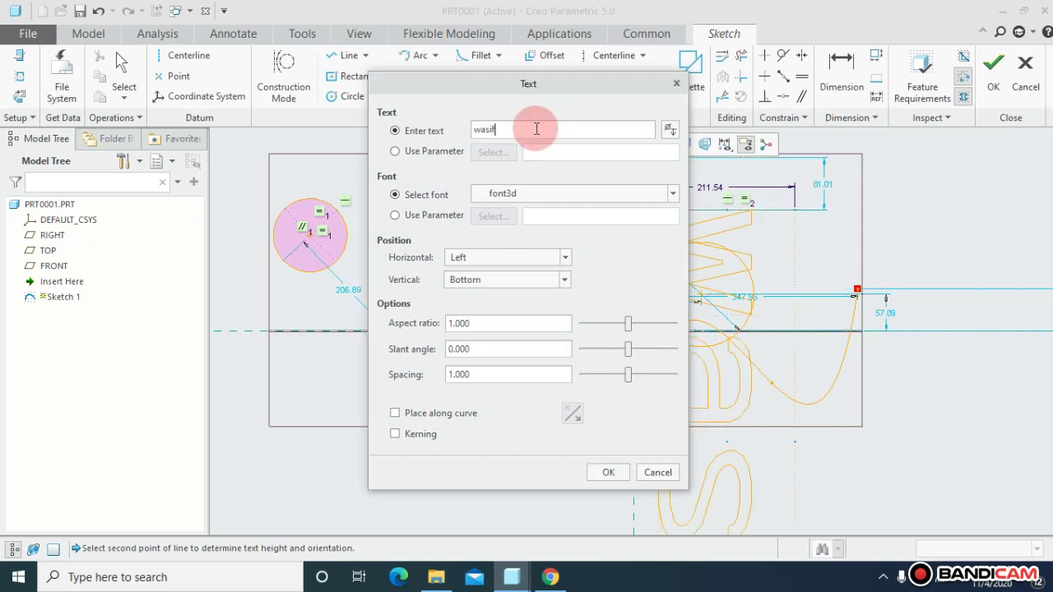
left_click(615, 473)
Select Sketch 1 in the Model Tree and pick the circle.
left_click(289, 270)
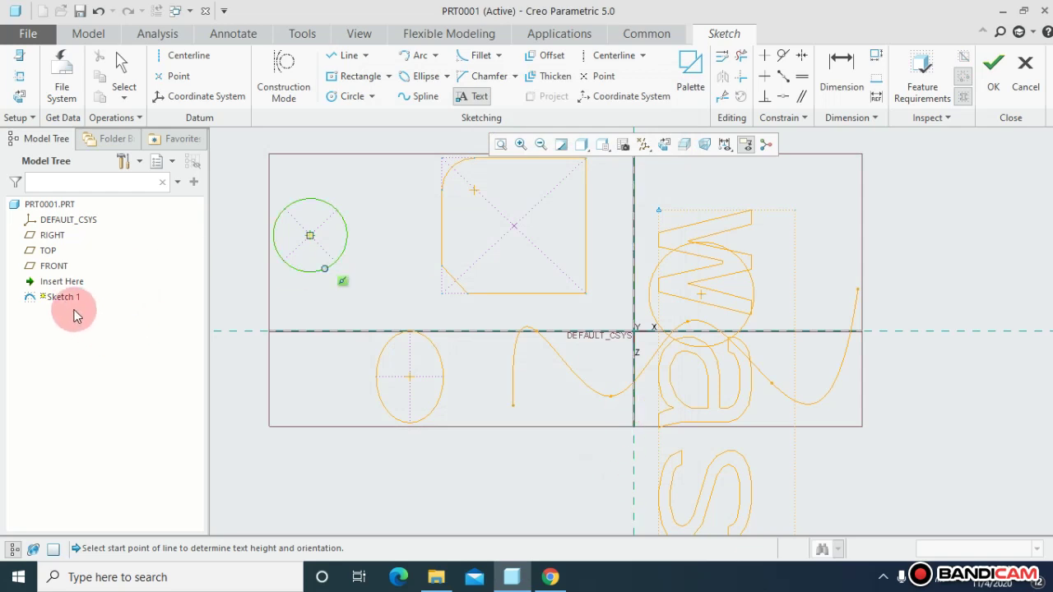
left_click(61, 297)
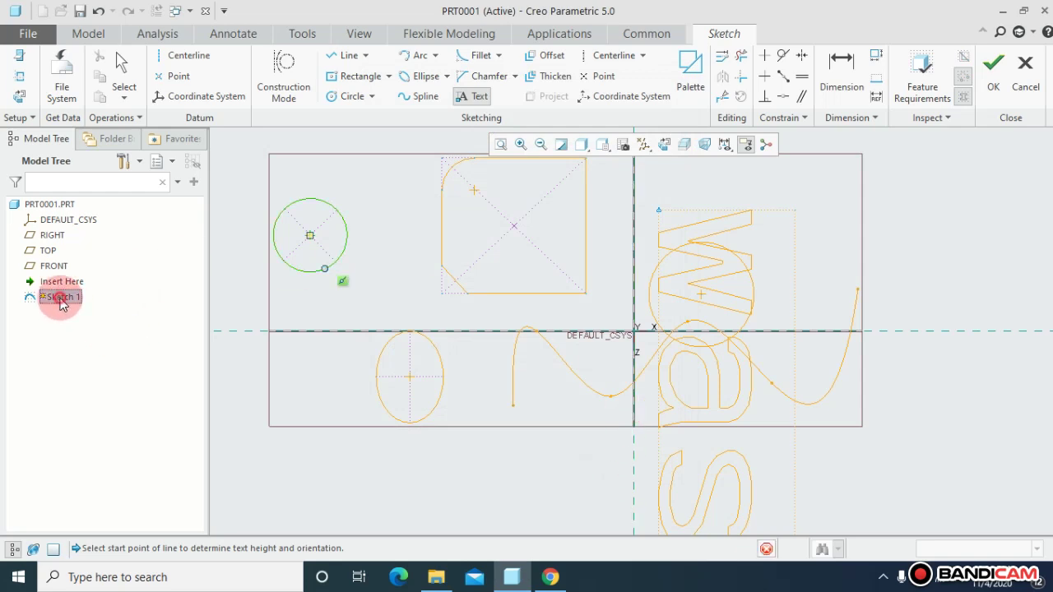
left_click(703, 300)
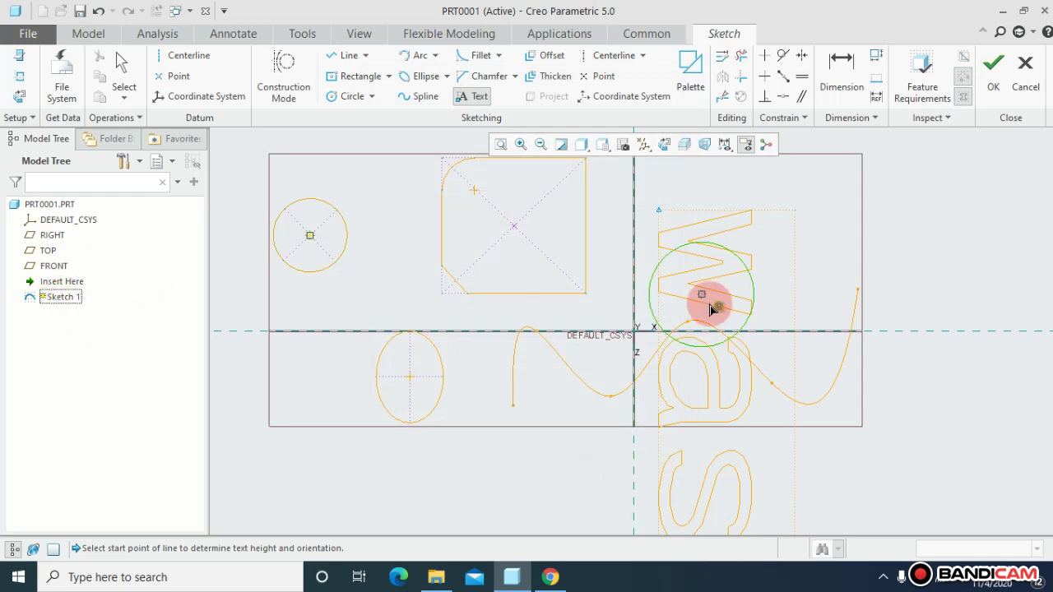
Draw a vertical centerline beside the square, down through the ellipse's centre.
left_click(512, 180)
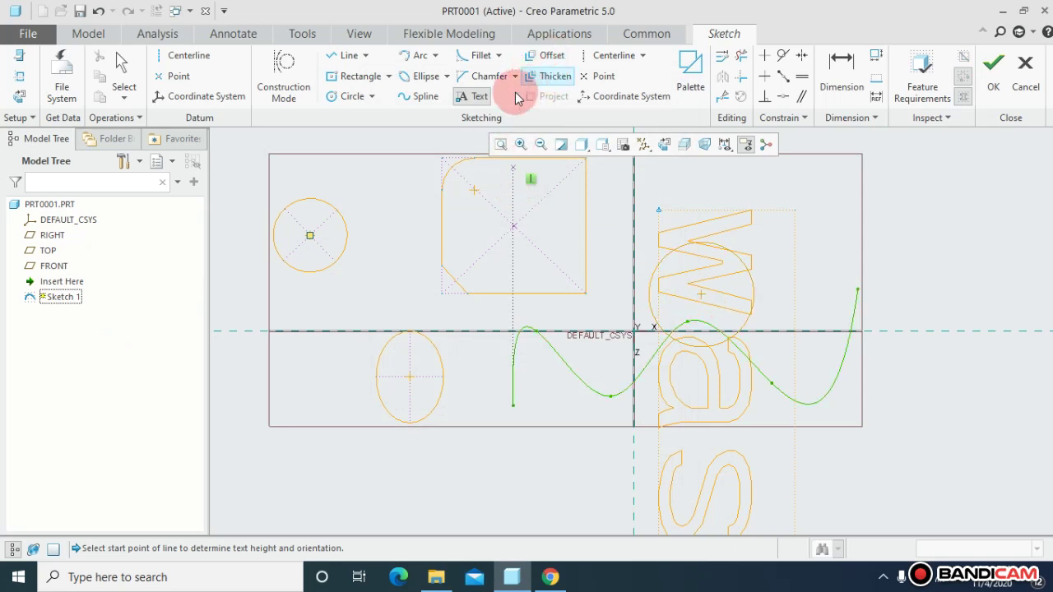
left_click(604, 77)
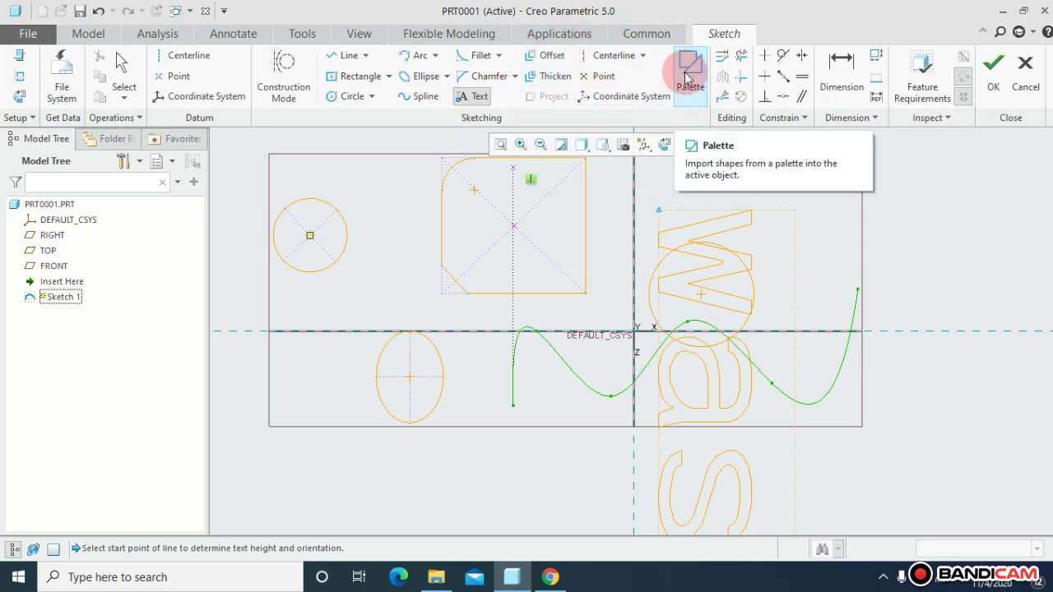
left_click(643, 57)
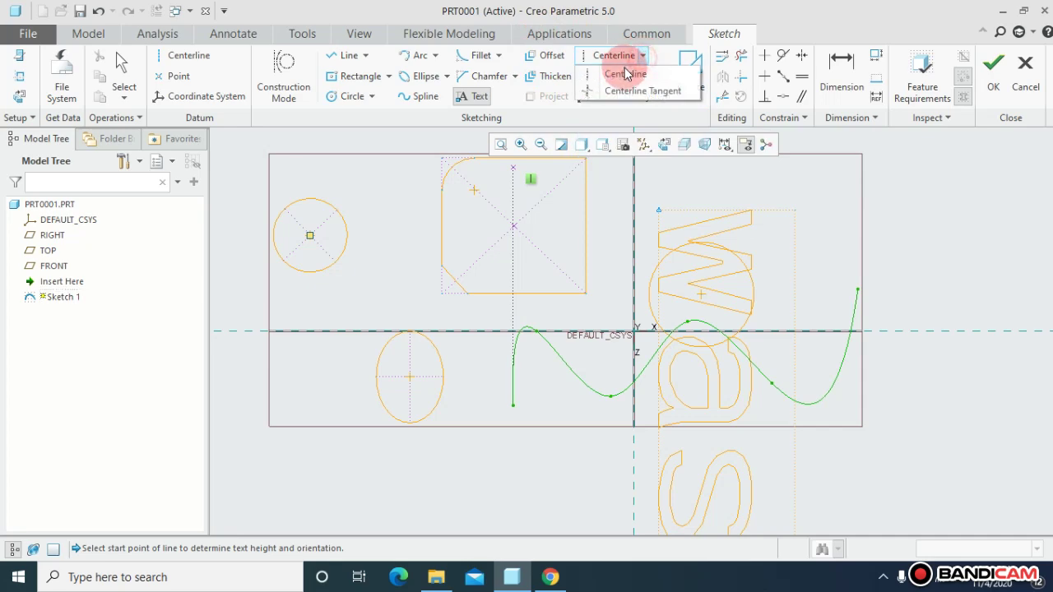
left_click(646, 71)
left_click(408, 231)
left_click(535, 288)
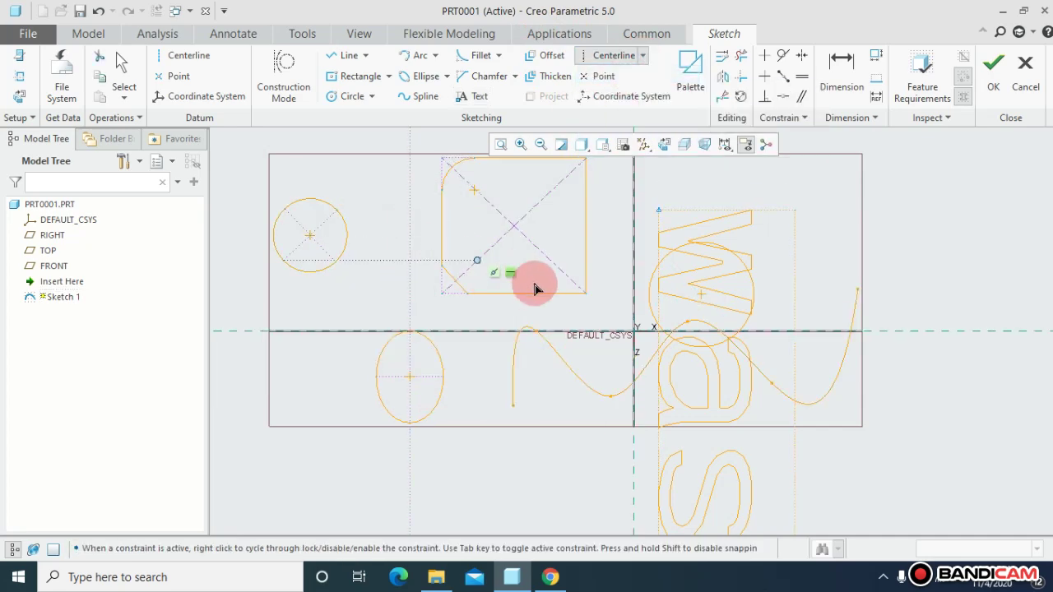
middle_click(535, 287)
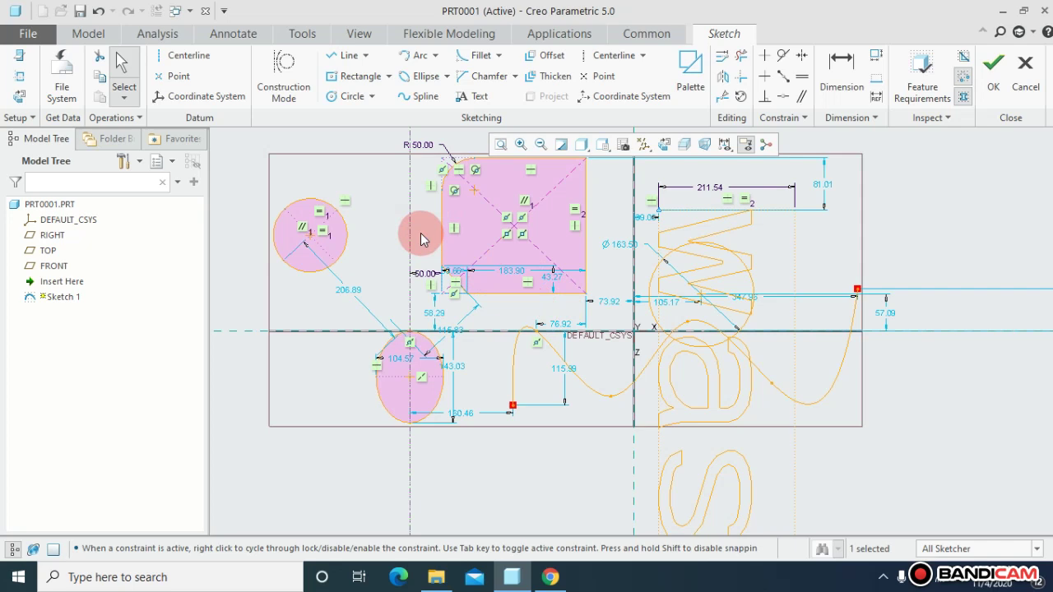
left_click(642, 56)
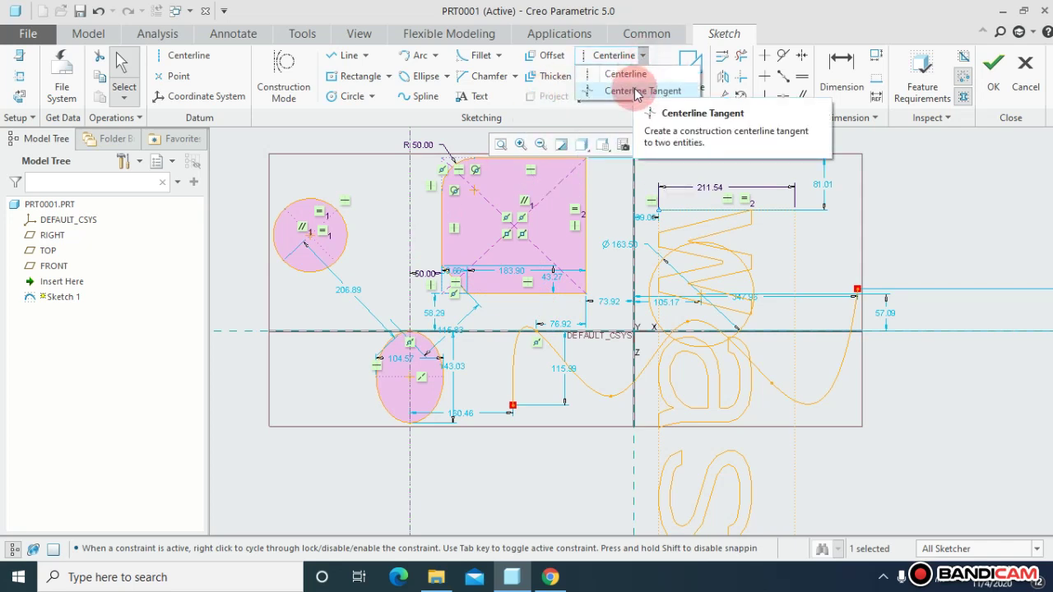
left_click(643, 55)
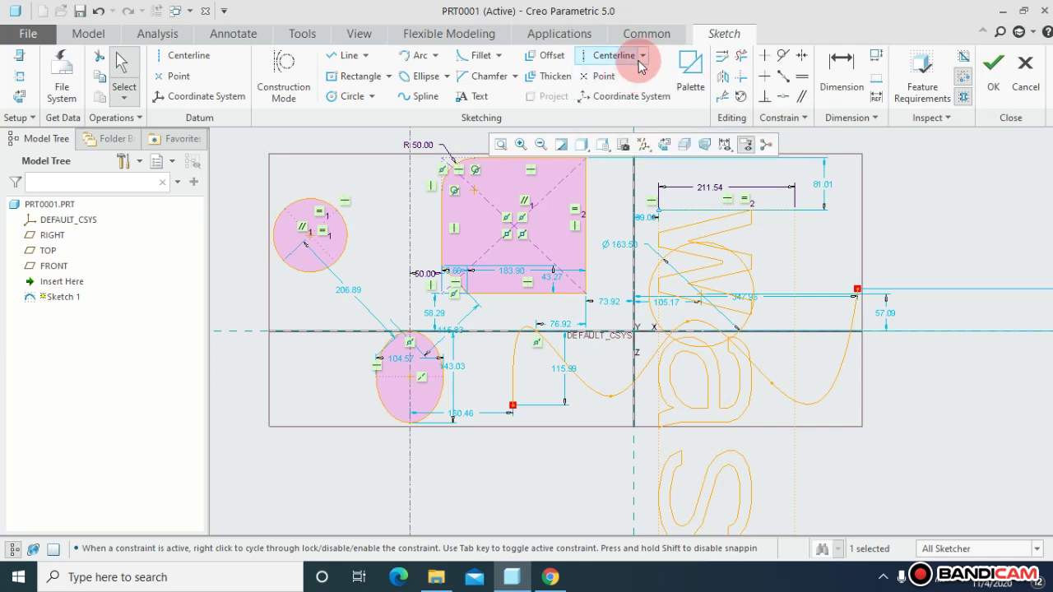
left_click(642, 58)
left_click(642, 56)
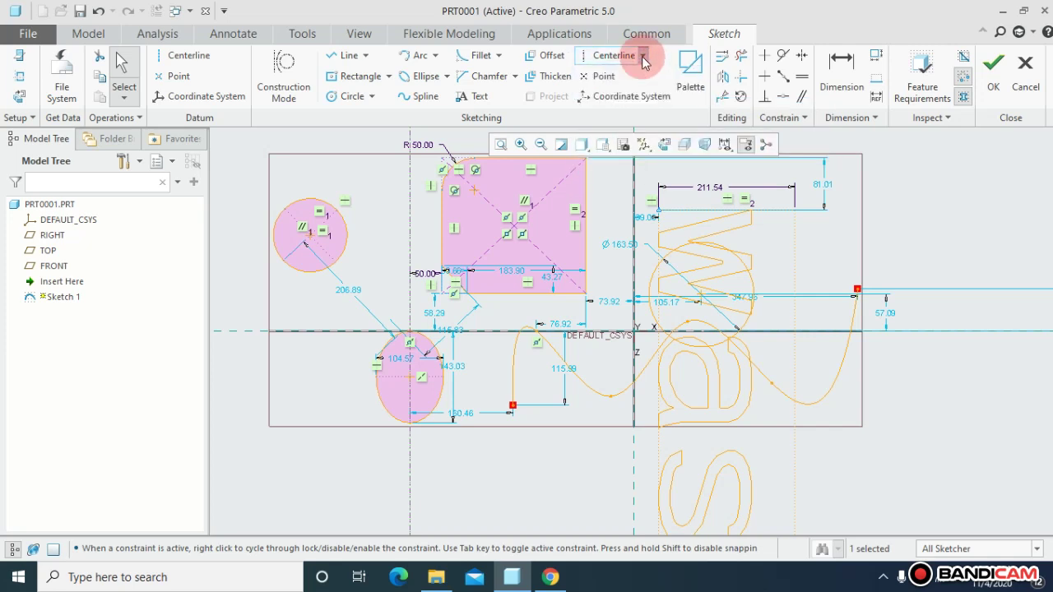
Clear the sketch's entities and quit Sketcher without saving.
left_click(333, 103)
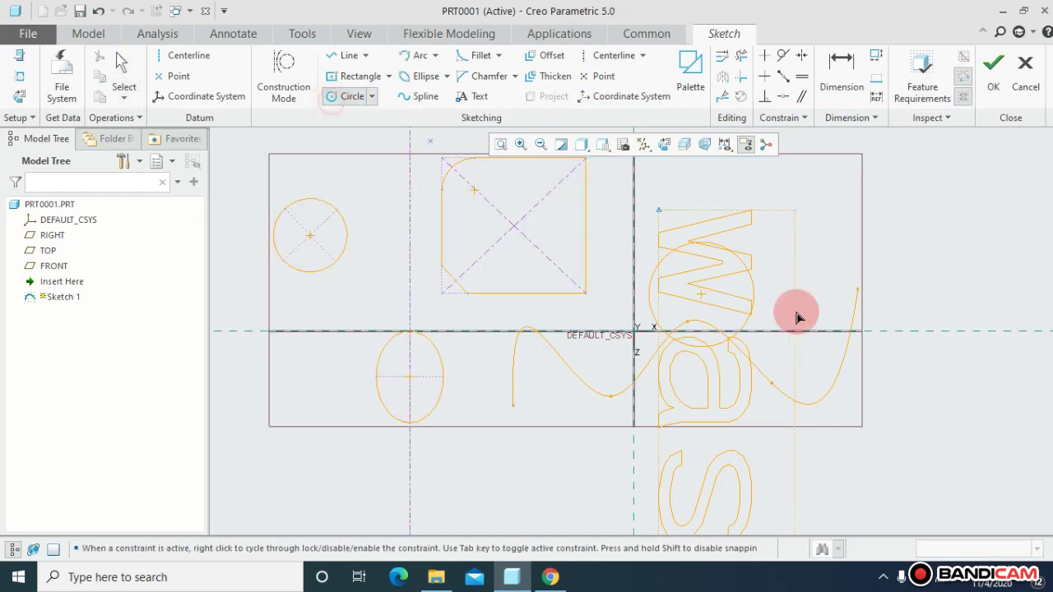
middle_click(796, 314)
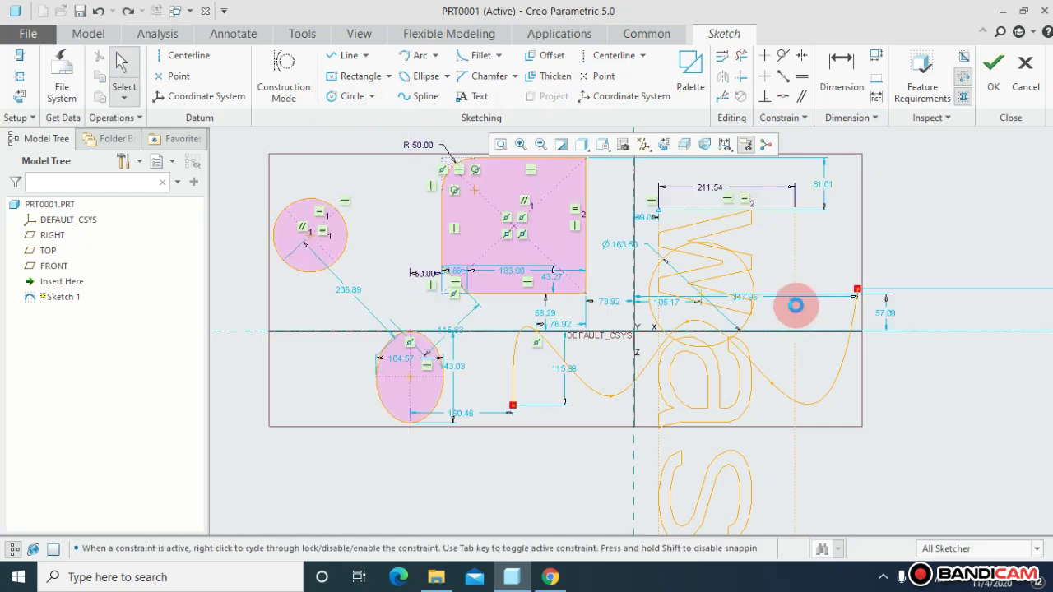
key("ctrl+z")
key("ctrl+z")
key("ctrl+z")
key("ctrl+z")
key("ctrl+z")
key("ctrl+z")
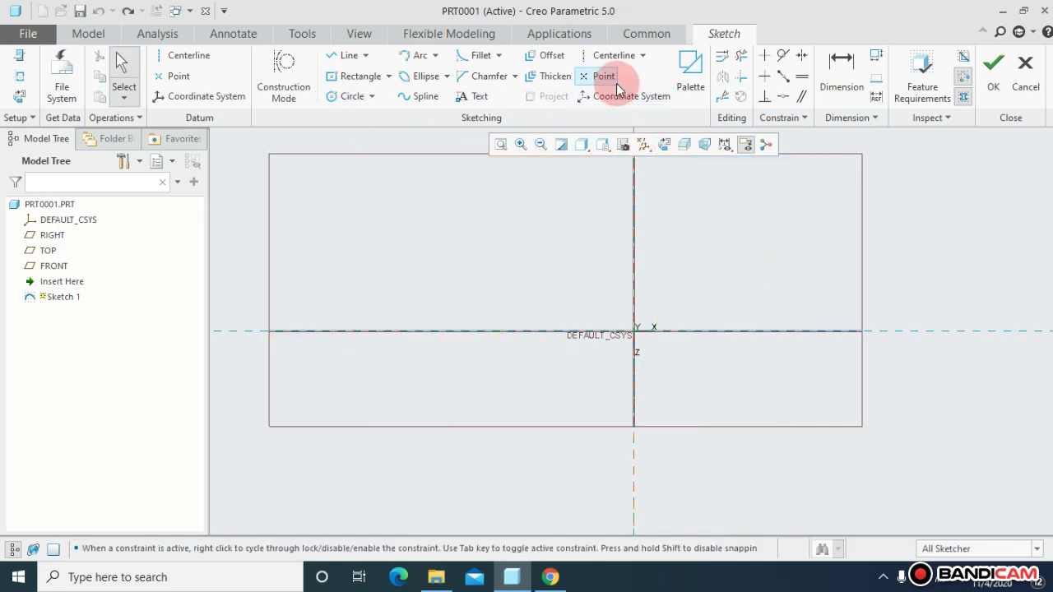
left_click(1024, 79)
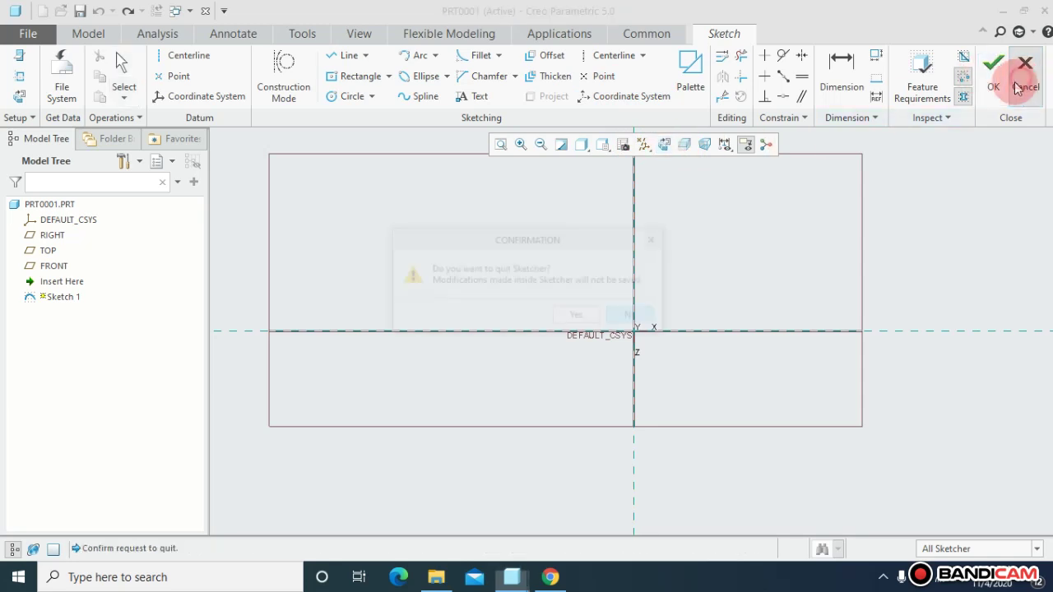
left_click(592, 325)
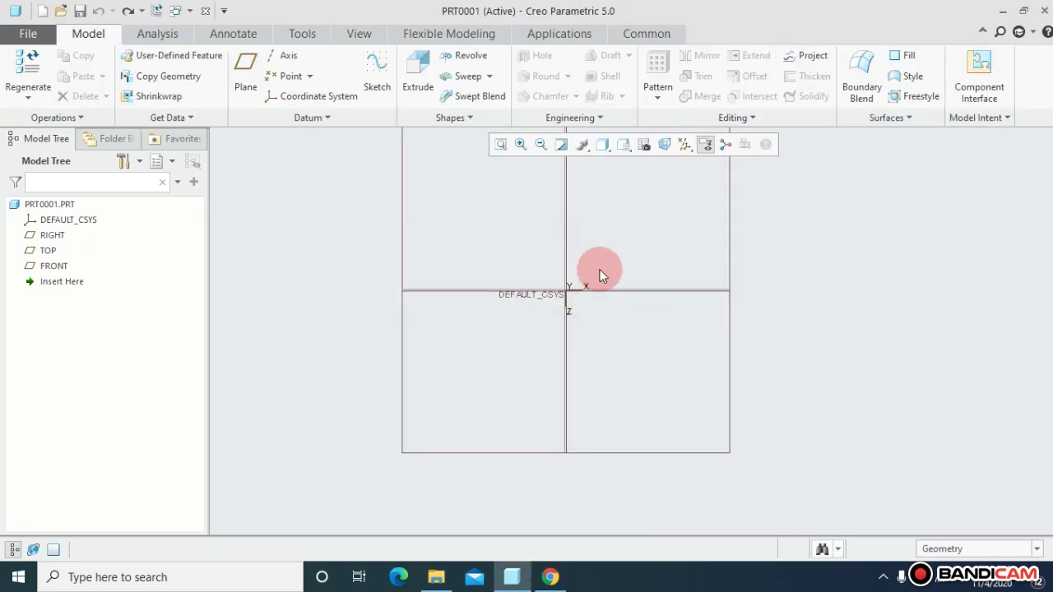
Switch to the Standard Orientation view and zoom out to show the datum planes.
left_click(624, 145)
left_click(637, 160)
left_click(540, 143)
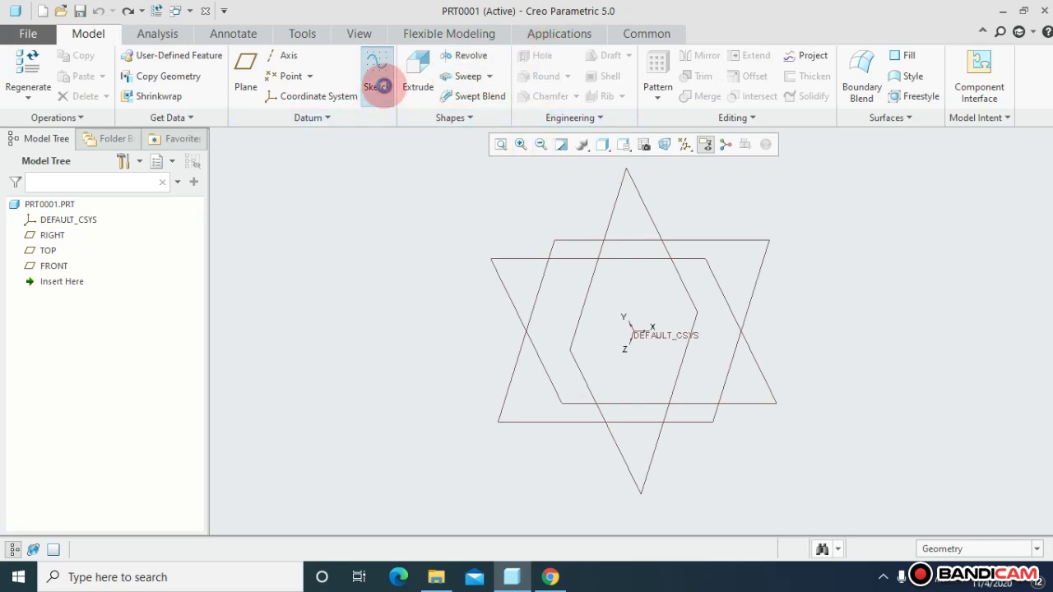
Start a new sketch on the chosen datum plane, viewed face-on.
left_click(379, 82)
left_click(700, 241)
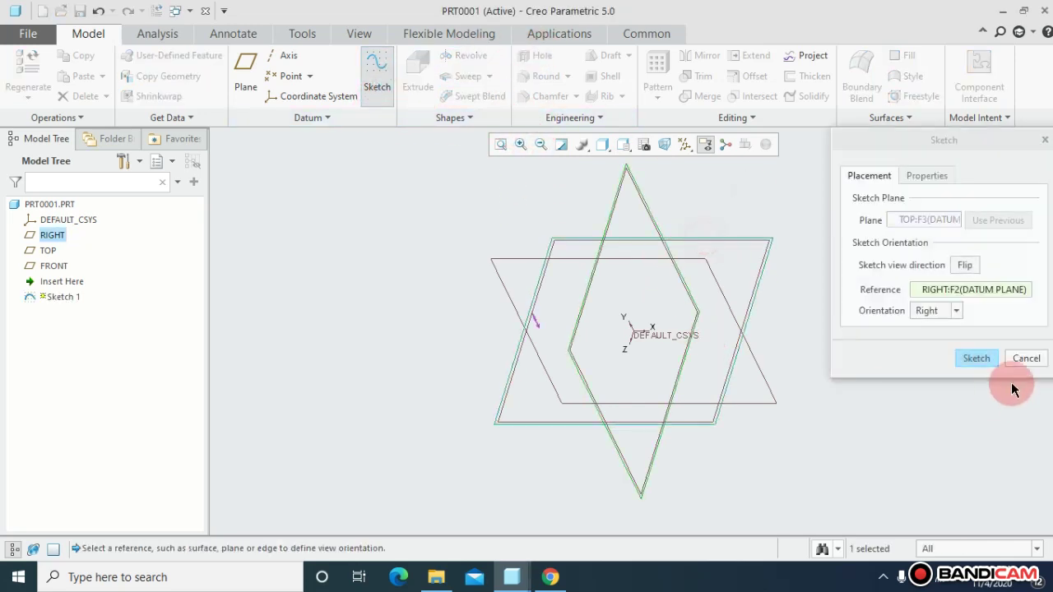
left_click(973, 355)
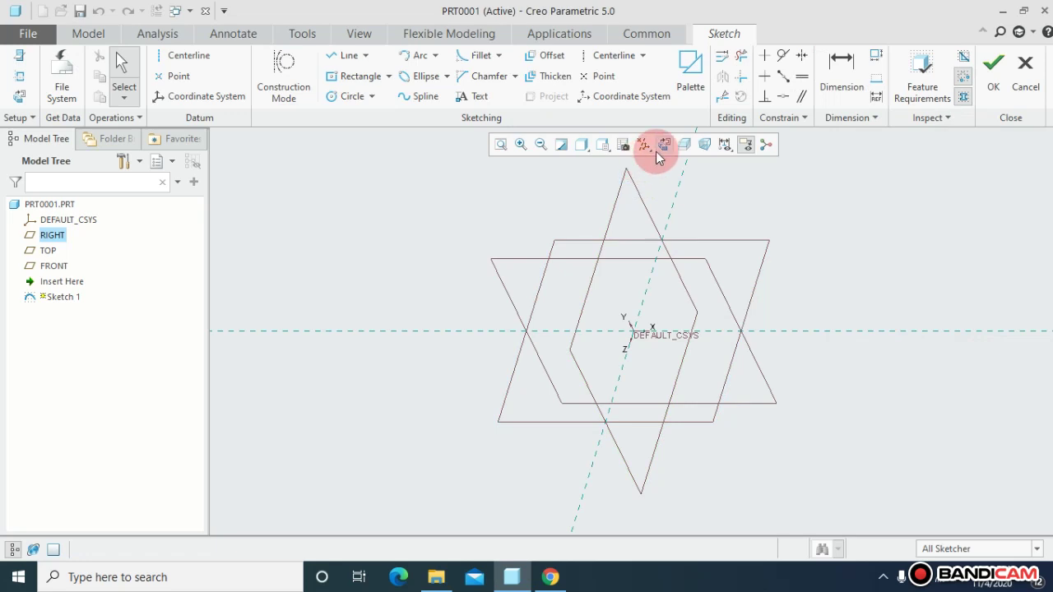
left_click(658, 150)
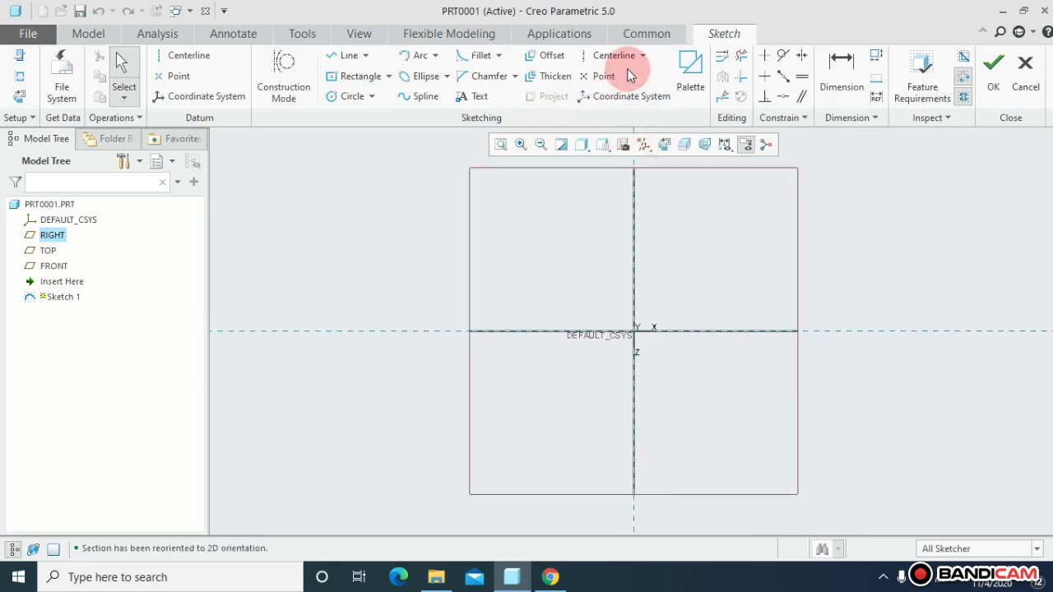
Sketch an upper circle and a lower circle, Ø 199.06 and Ø 151.29.
left_click(350, 96)
left_click(514, 230)
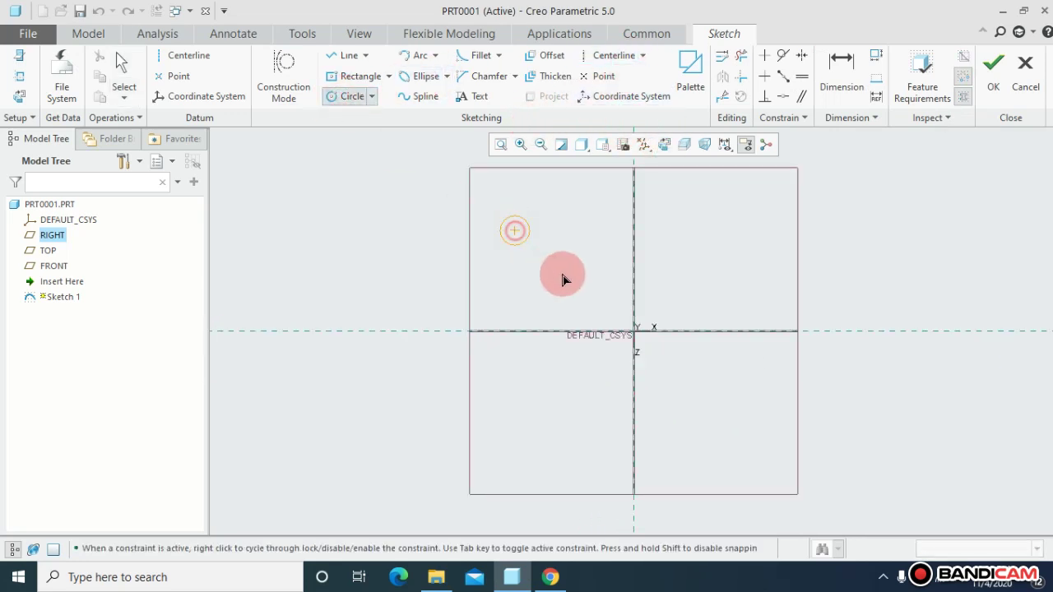
left_click(561, 277)
left_click(696, 404)
left_click(731, 439)
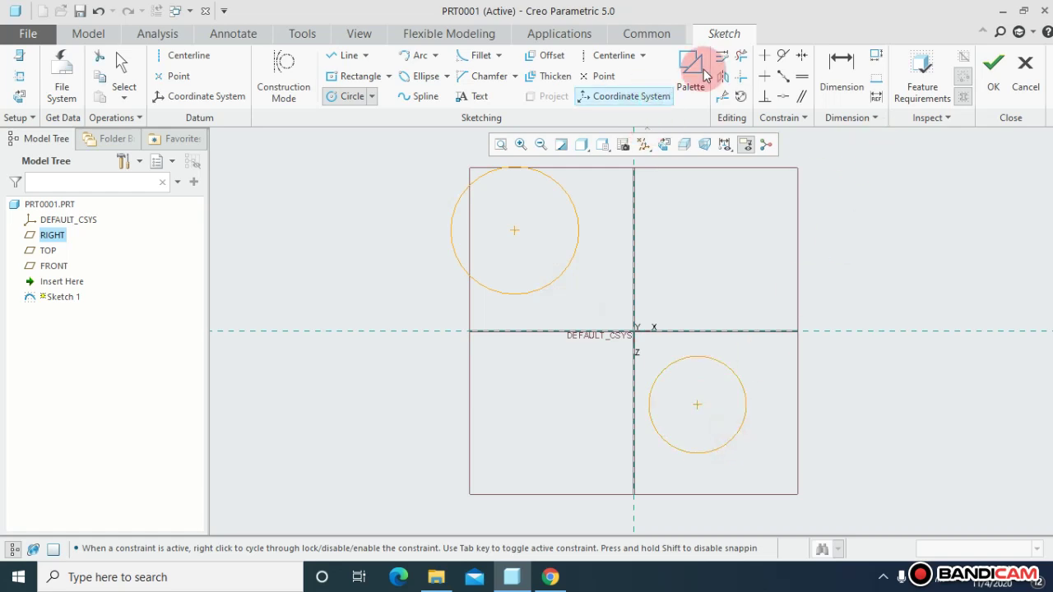
Draw a diagonal centerline tangent to both circles.
left_click(643, 55)
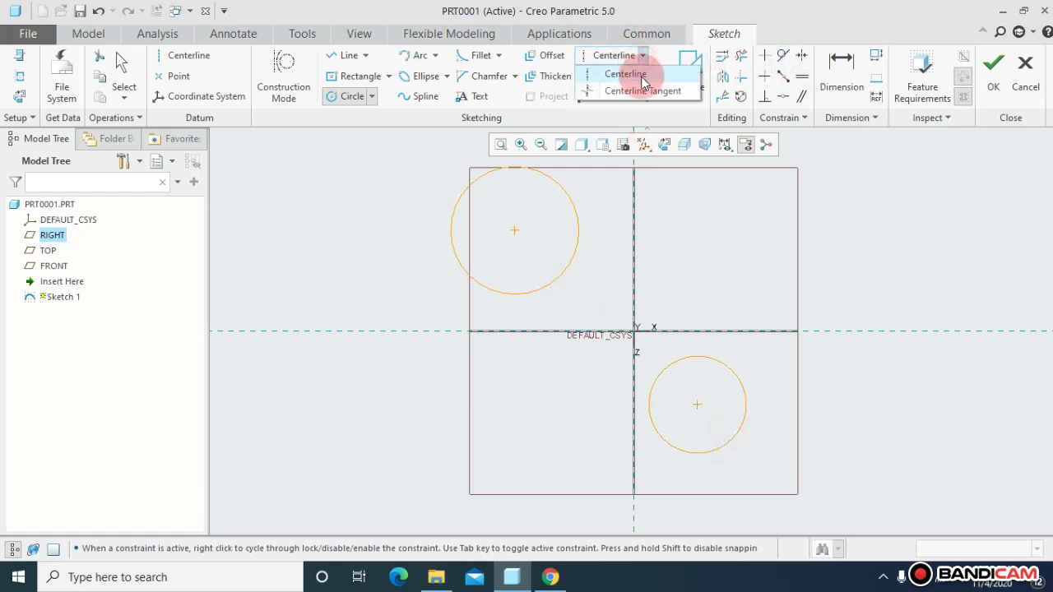
left_click(642, 91)
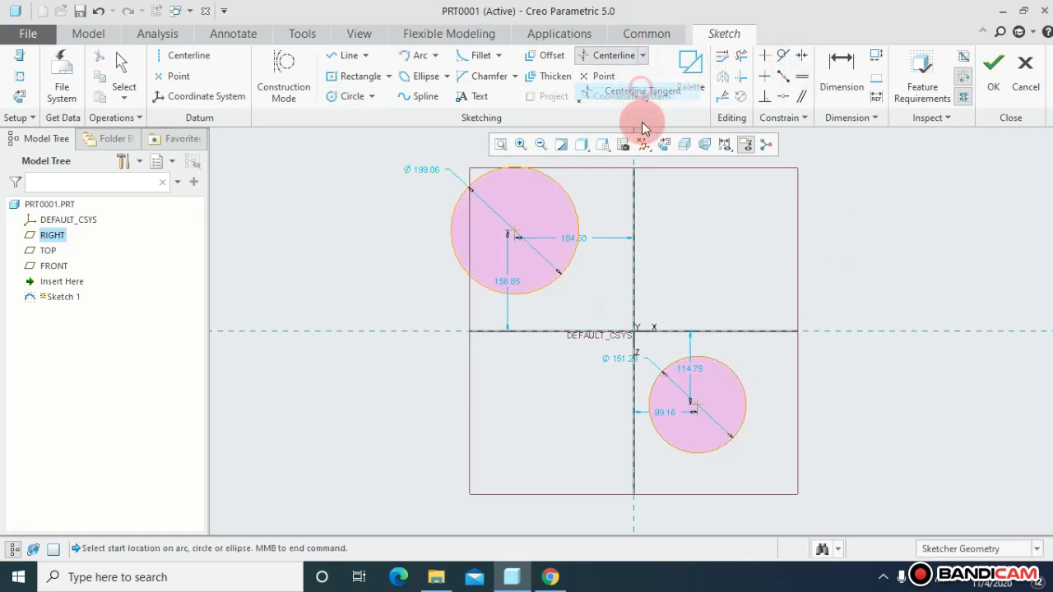
left_click(574, 210)
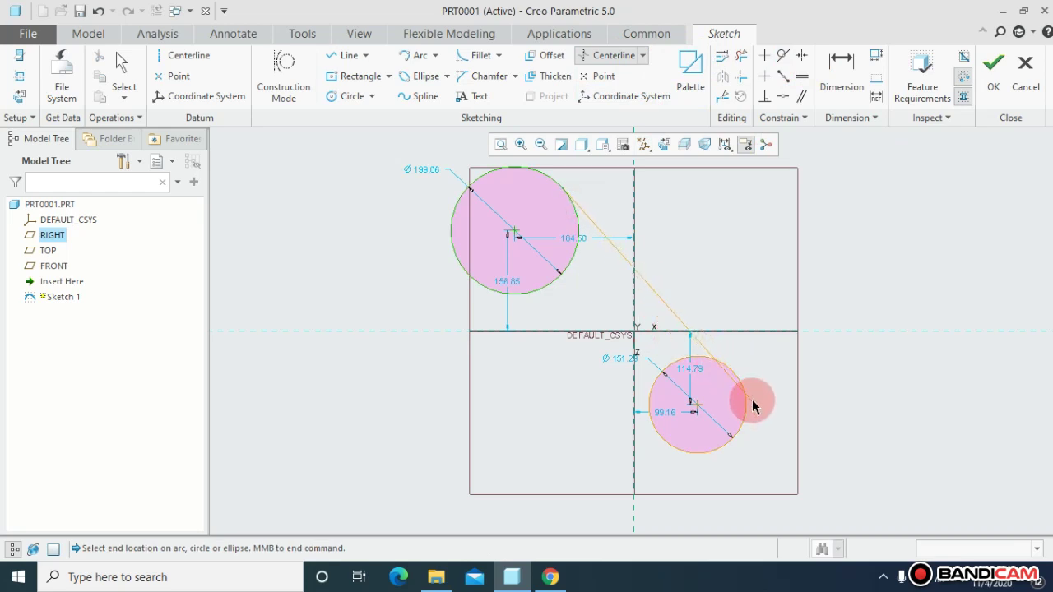
left_click(735, 373)
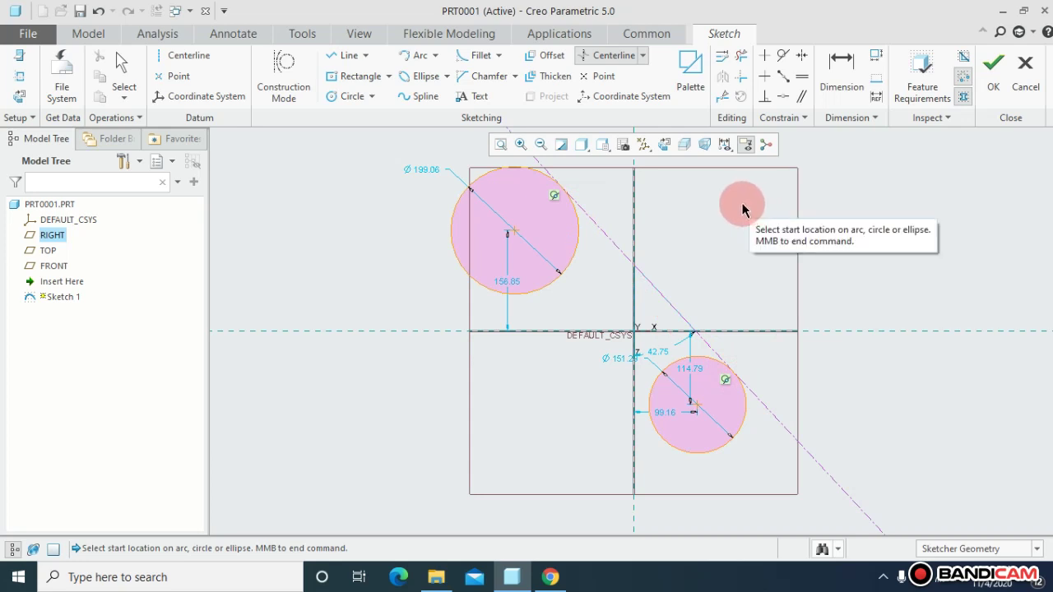
Discard the circle sketch and start a new Sketch 1 on the TOP plane, face-on.
left_click(1024, 78)
left_click(580, 318)
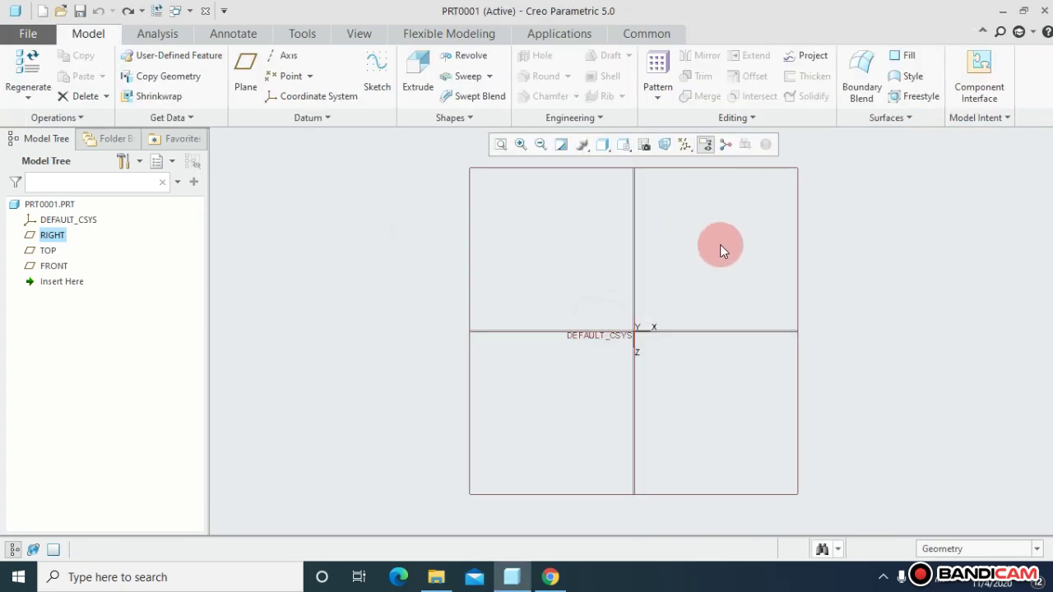
left_click(377, 82)
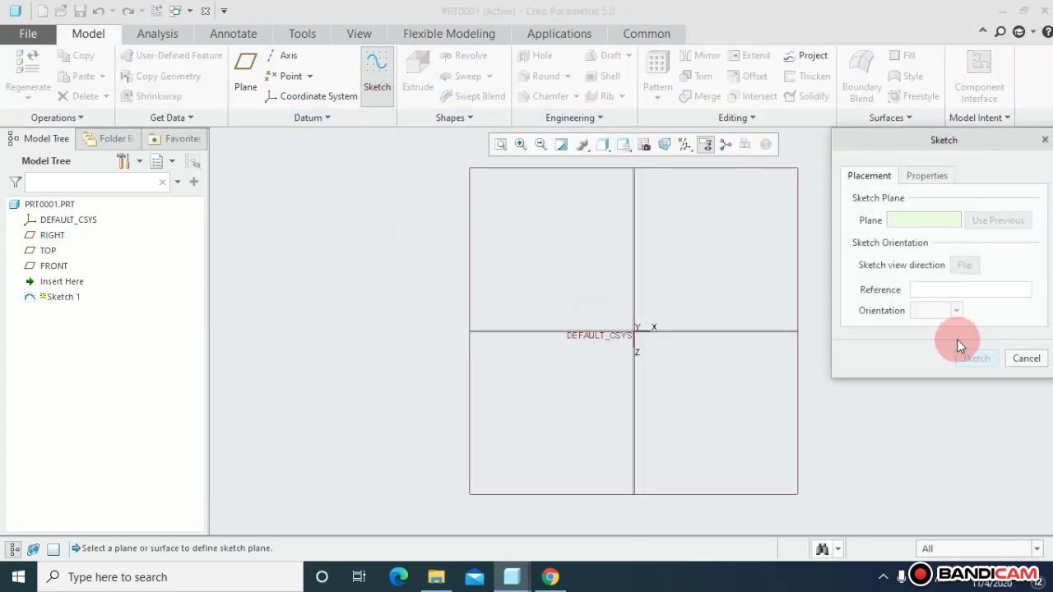
left_click(722, 168)
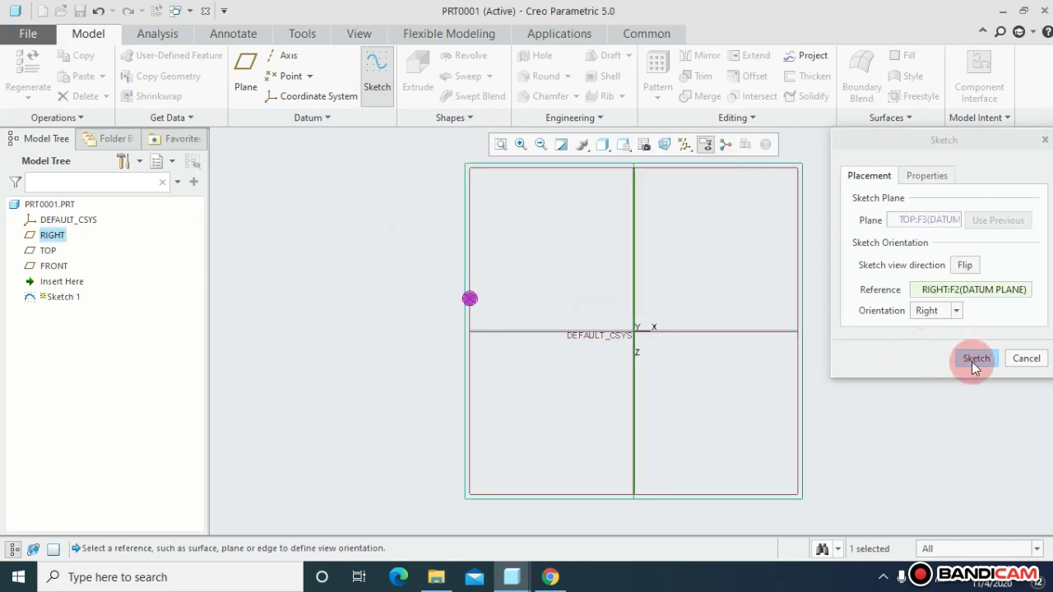
left_click(975, 359)
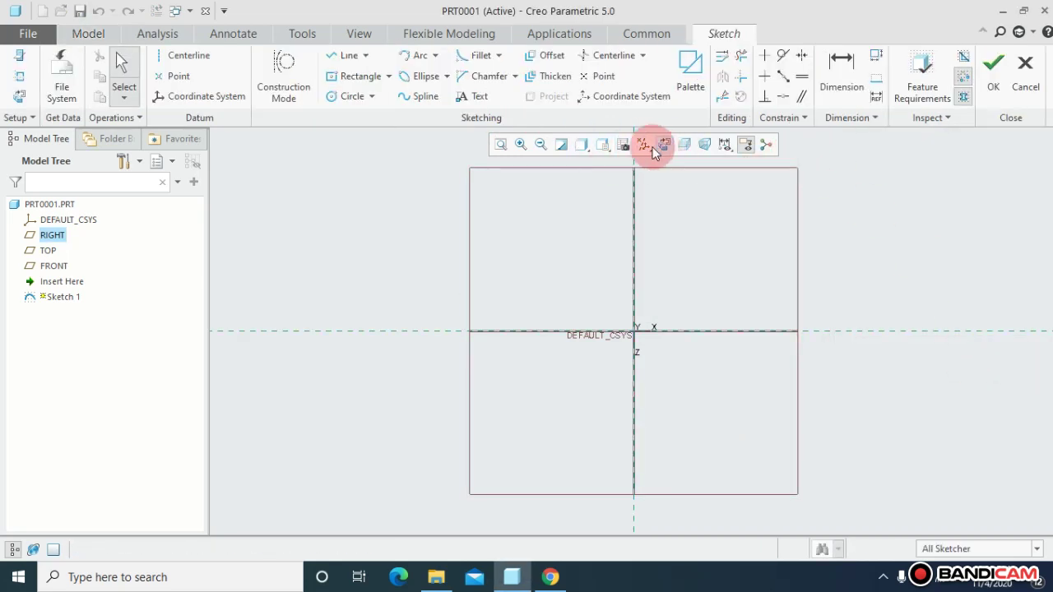
left_click(661, 145)
left_click(603, 145)
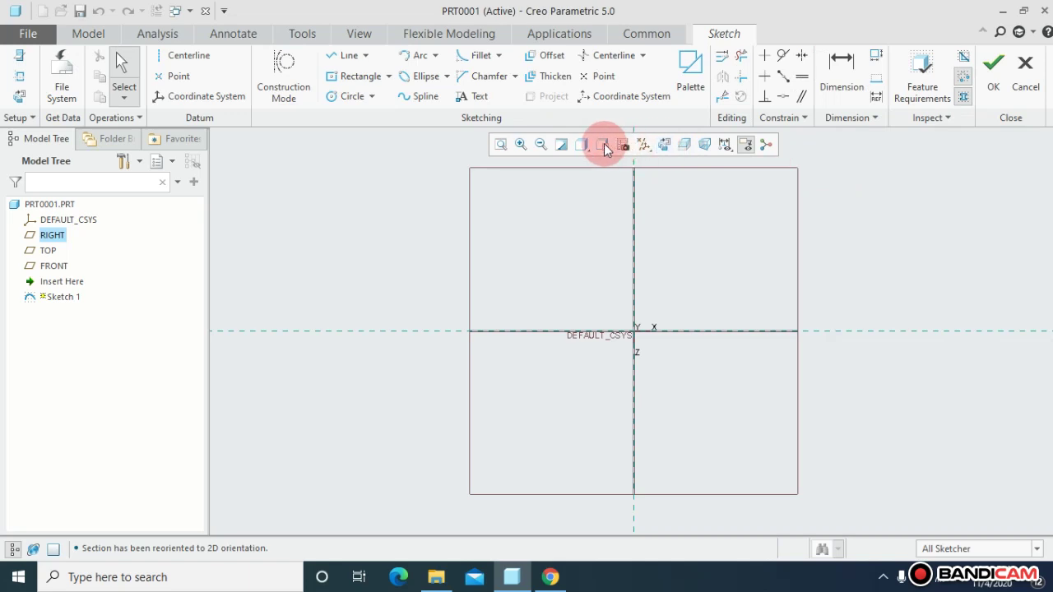
Drag the 5-Sided Pentagon from the Palette's Polygons tab onto the sketch origin.
left_click(675, 97)
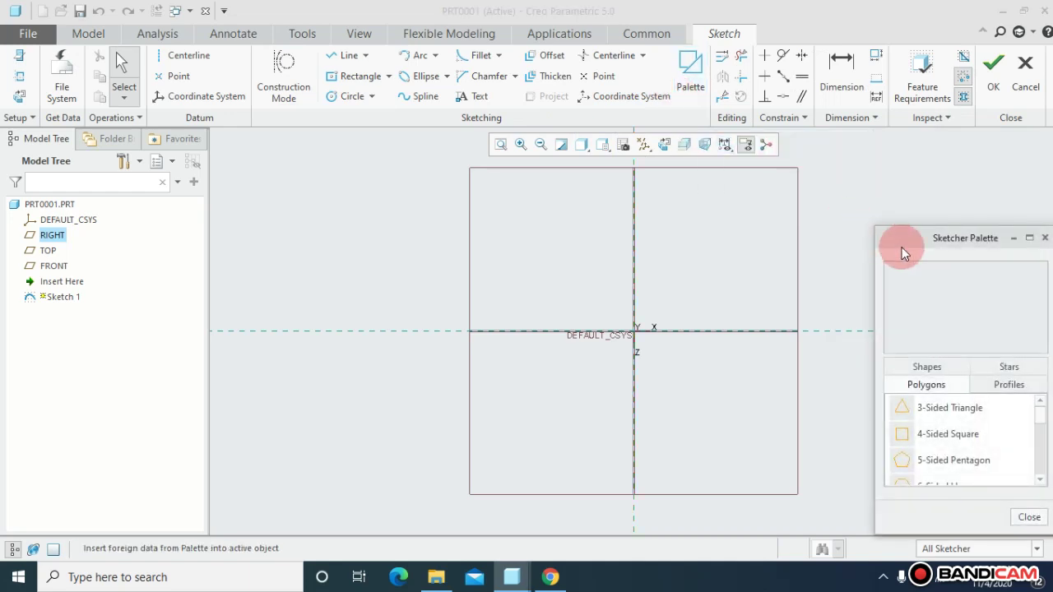
left_click_drag(902, 246, 801, 151)
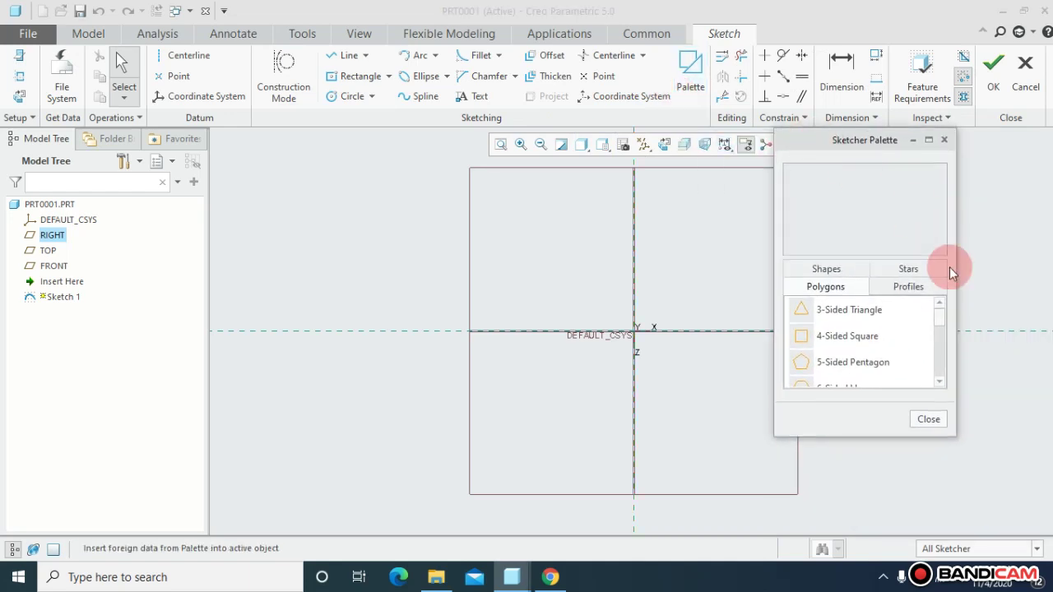
left_click(839, 272)
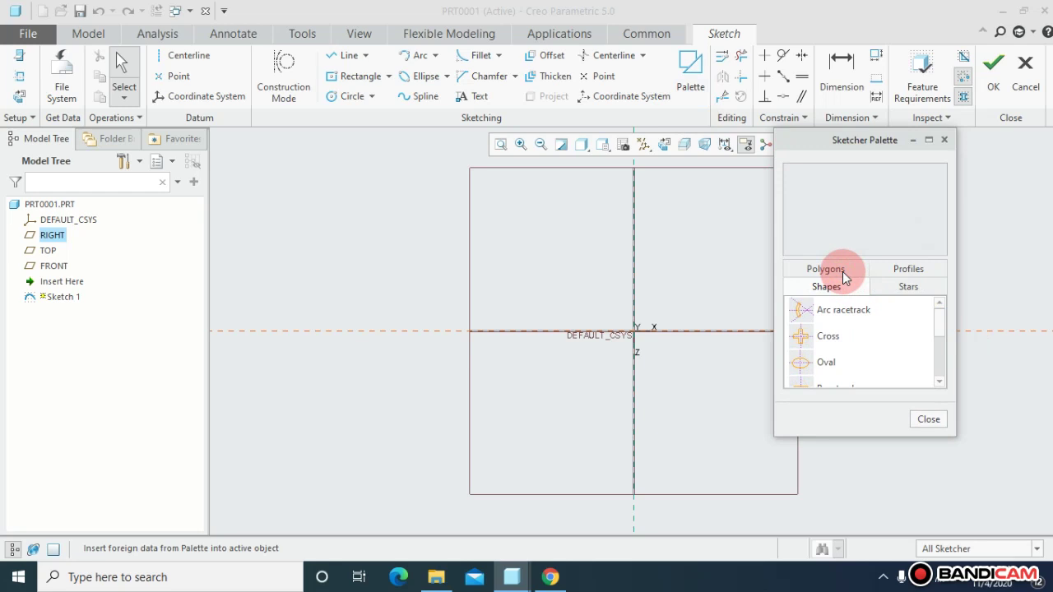
left_click(842, 271)
left_click(845, 266)
left_click(912, 268)
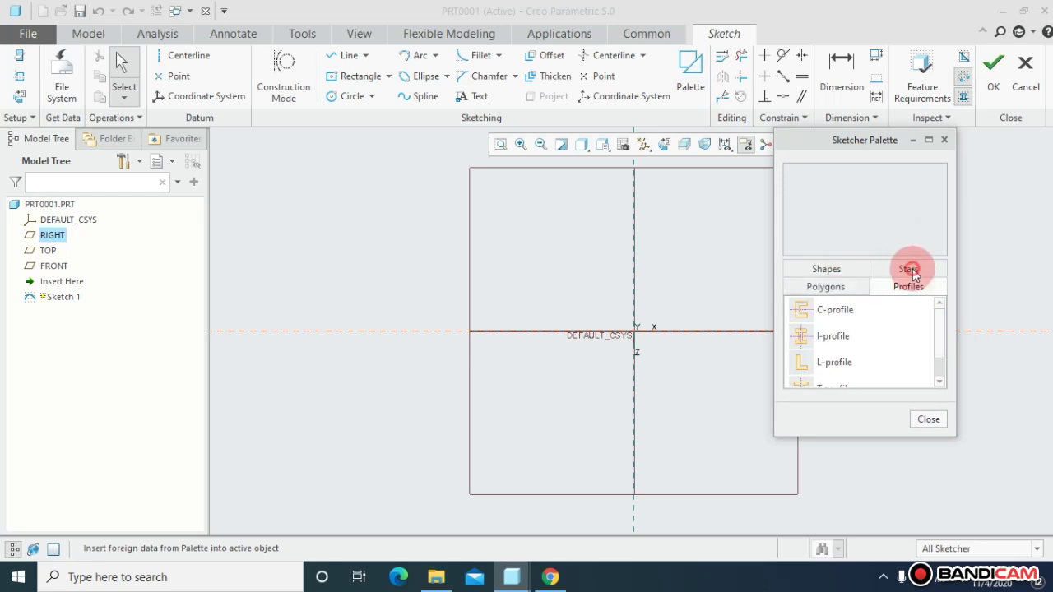
left_click(848, 287)
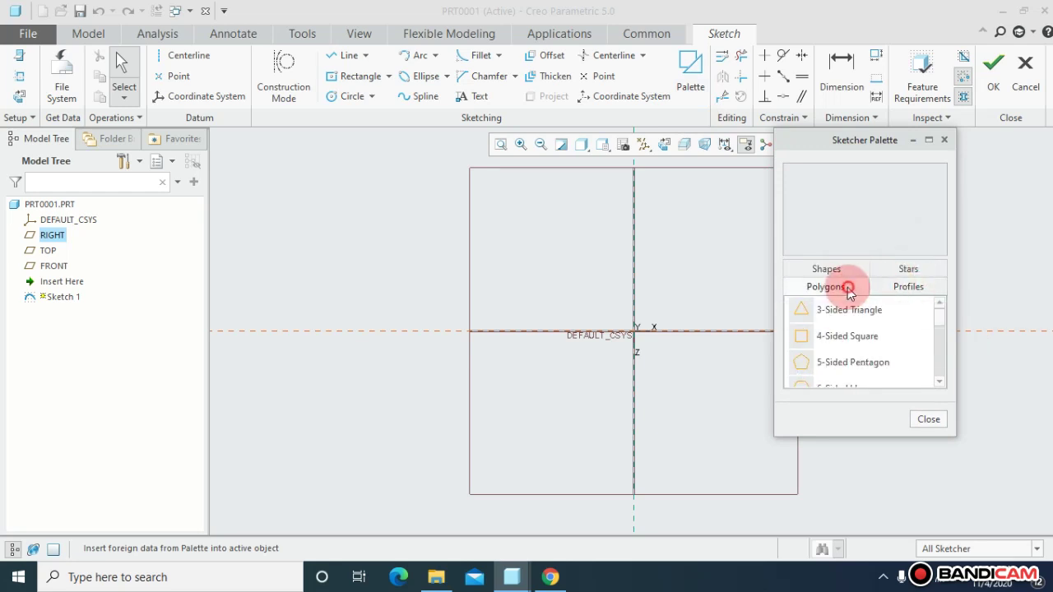
left_click(855, 352)
mouse_move(802, 364)
left_mouse_down()
mouse_move(692, 308)
mouse_move(632, 305)
mouse_move(631, 334)
mouse_move(618, 317)
mouse_move(639, 343)
left_mouse_up()
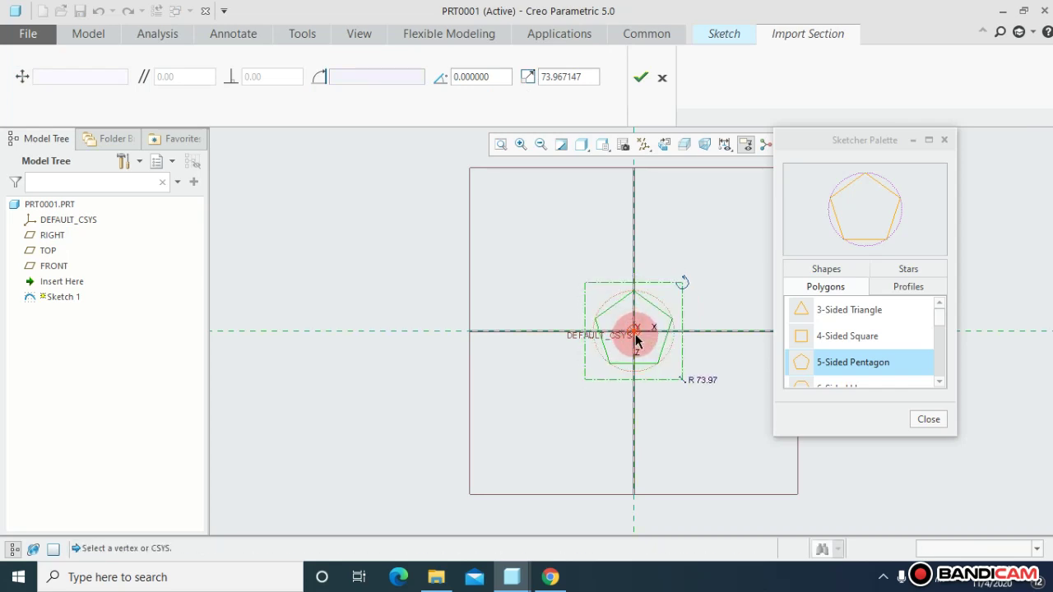
Accept the pentagon centred on the origin and close the Sketcher Palette.
left_click(857, 214)
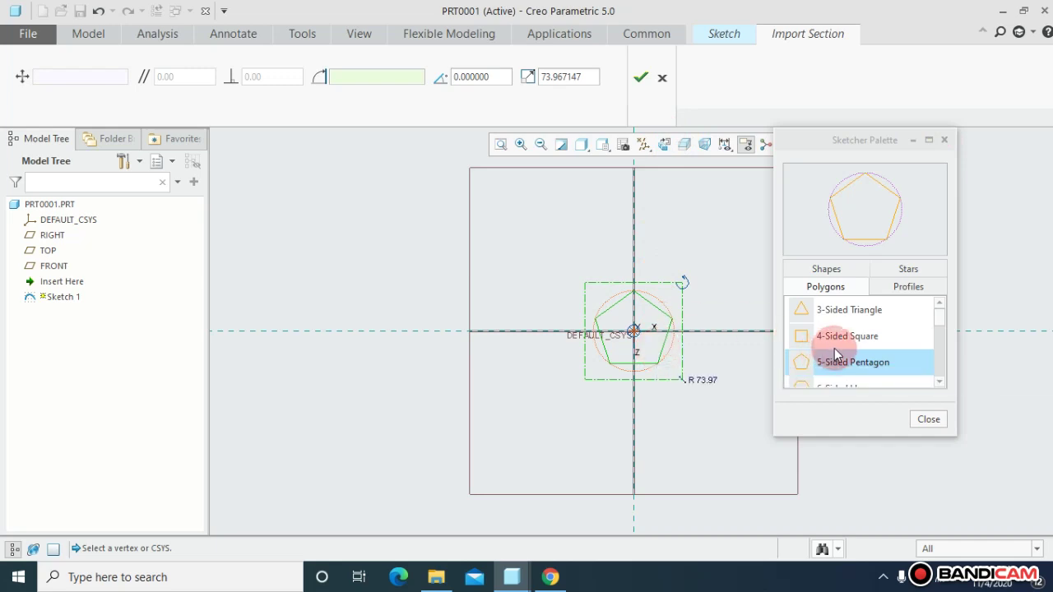
left_click_drag(942, 322, 944, 356)
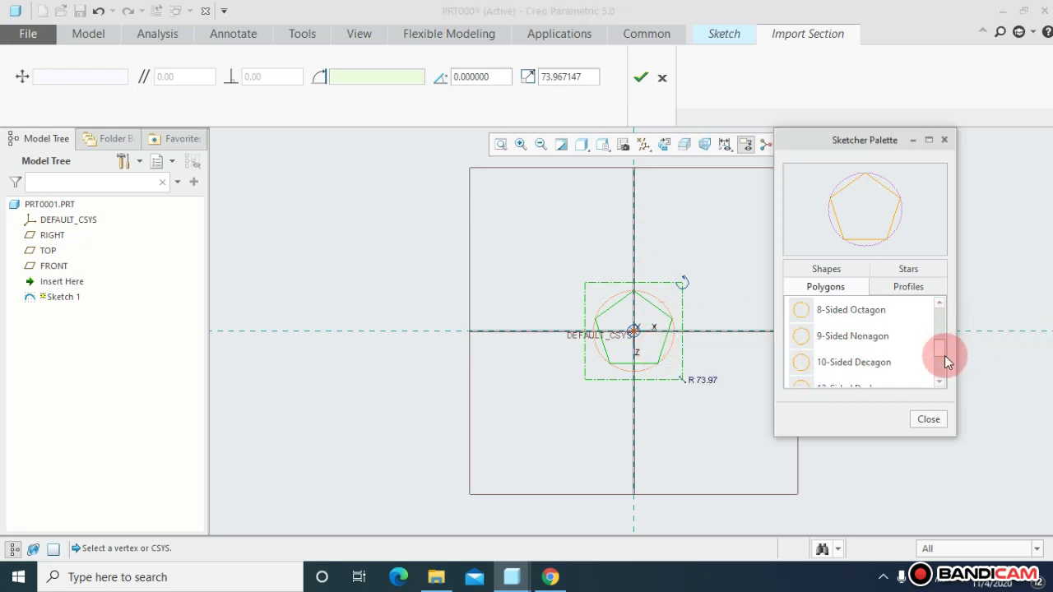
left_click(641, 76)
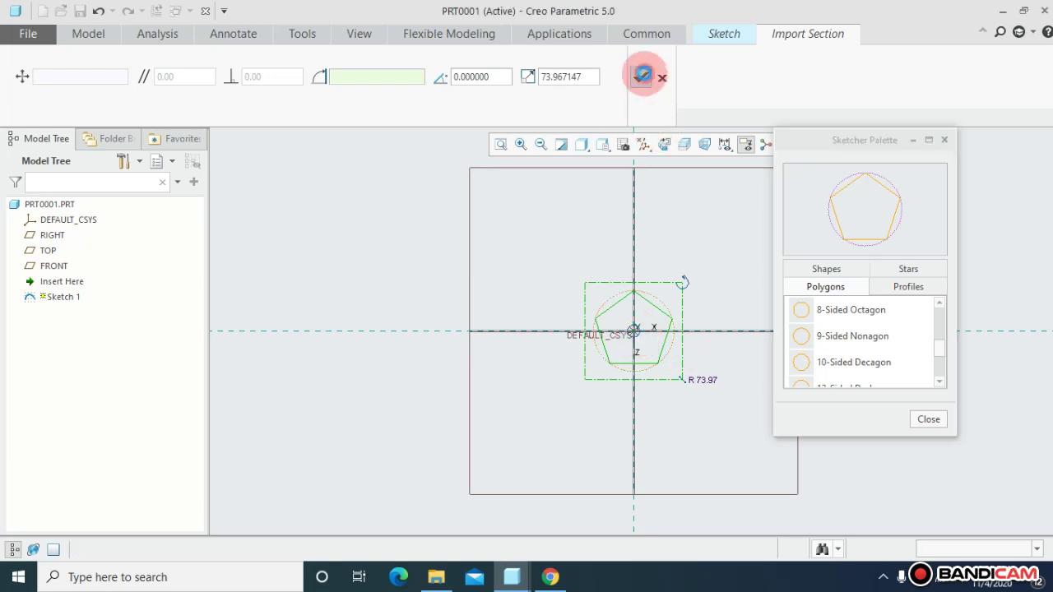
left_click(851, 66)
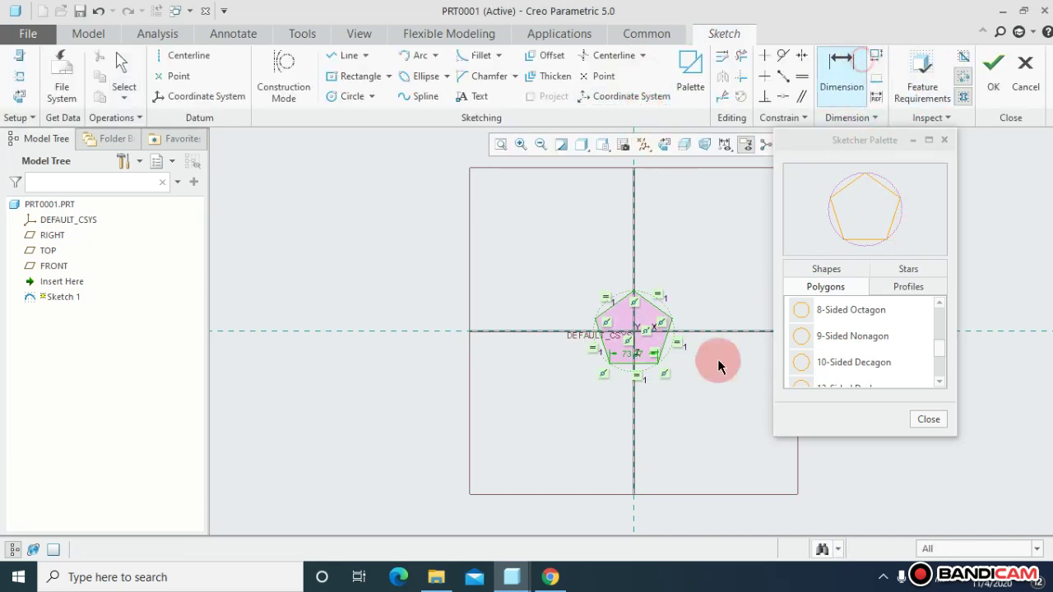
left_click(931, 420)
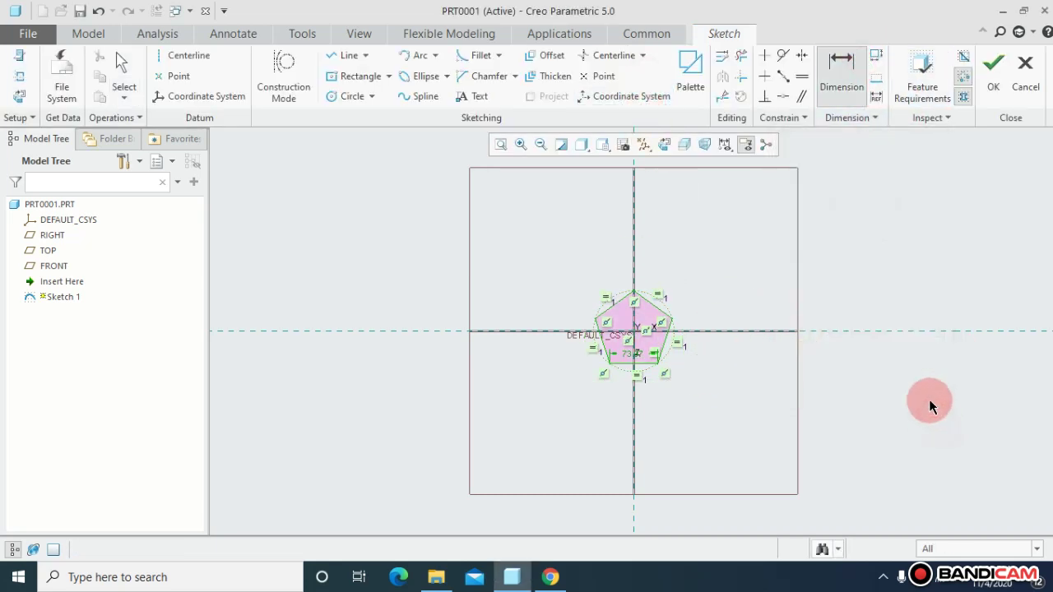
Change the pentagon's 73.97 edge dimension to 100.
scroll(617, 340, "up", 5)
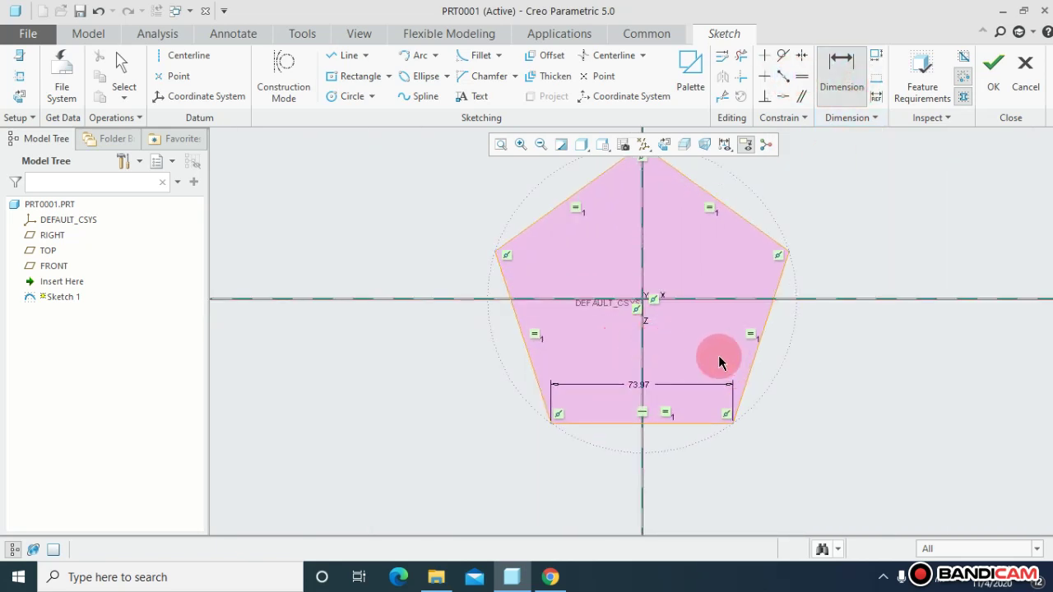
double_click(629, 385)
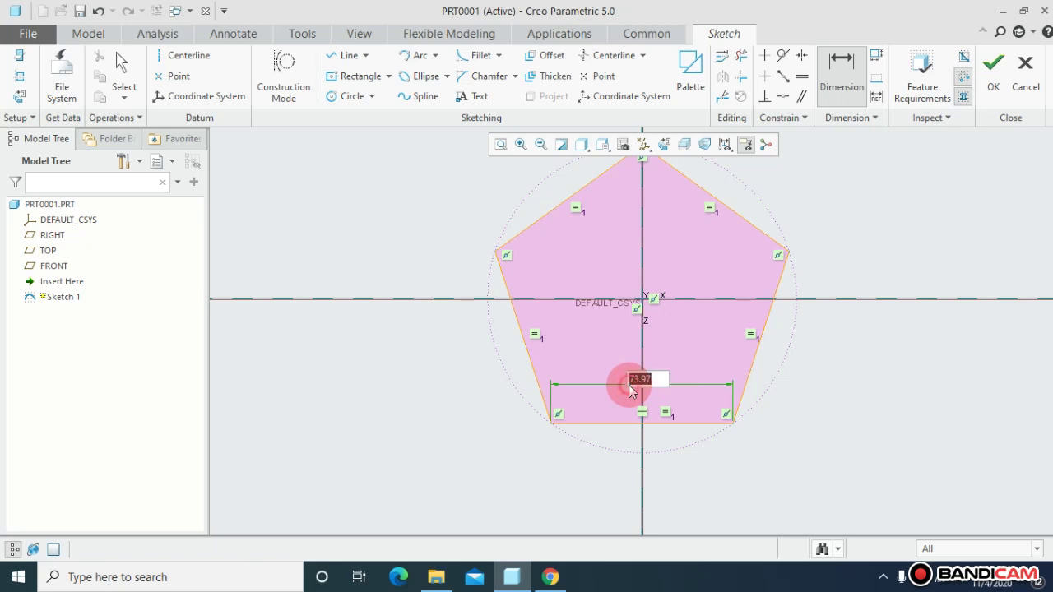
type("100")
key("Return")
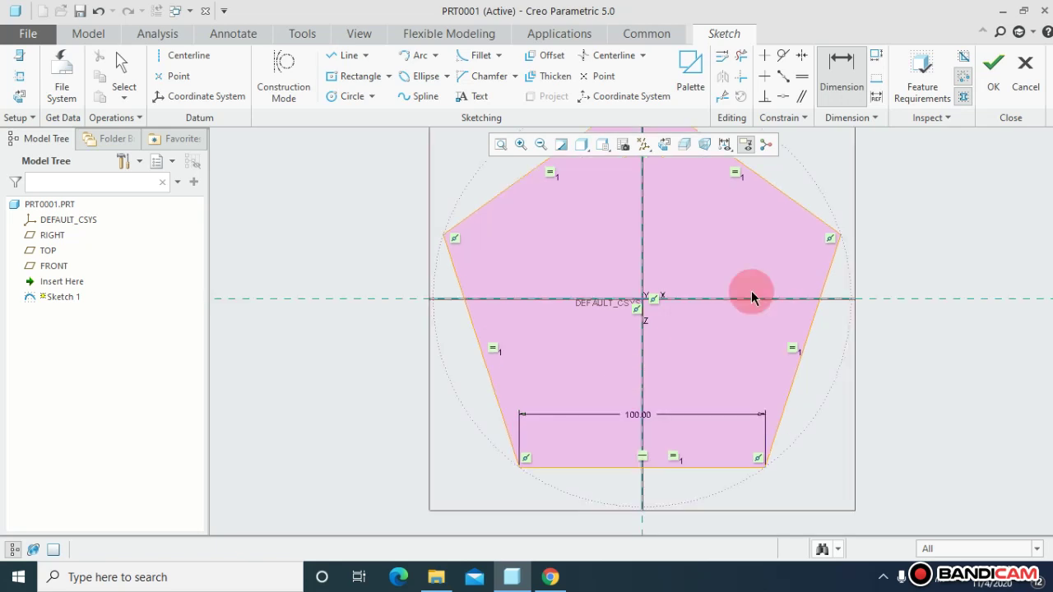
Finish Sketch 1 and open Sketch 2 on the previous sketch plane, viewed face-on.
left_click(993, 66)
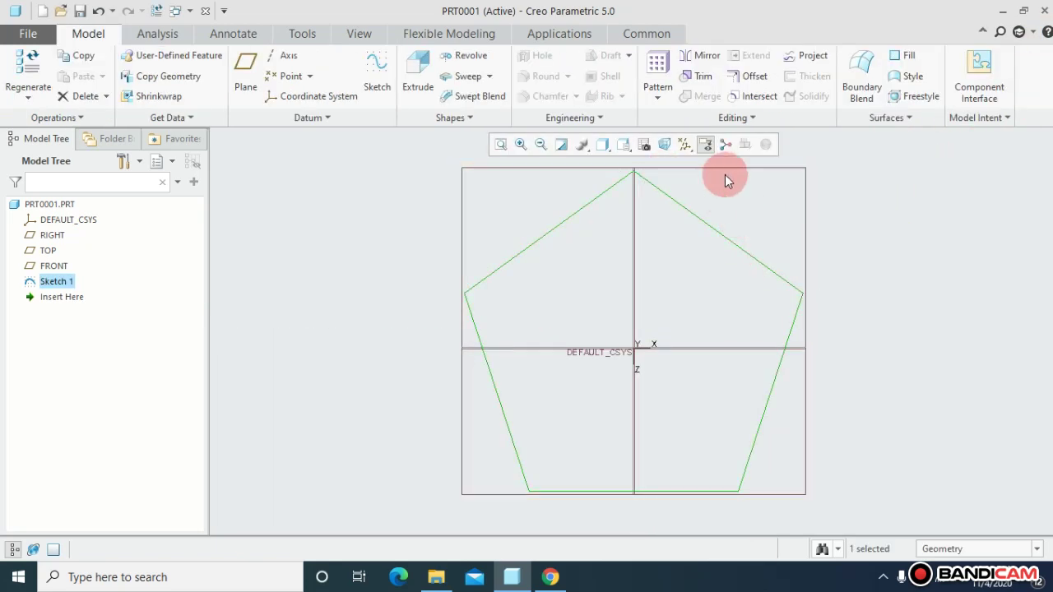
scroll(740, 165, "up", 2)
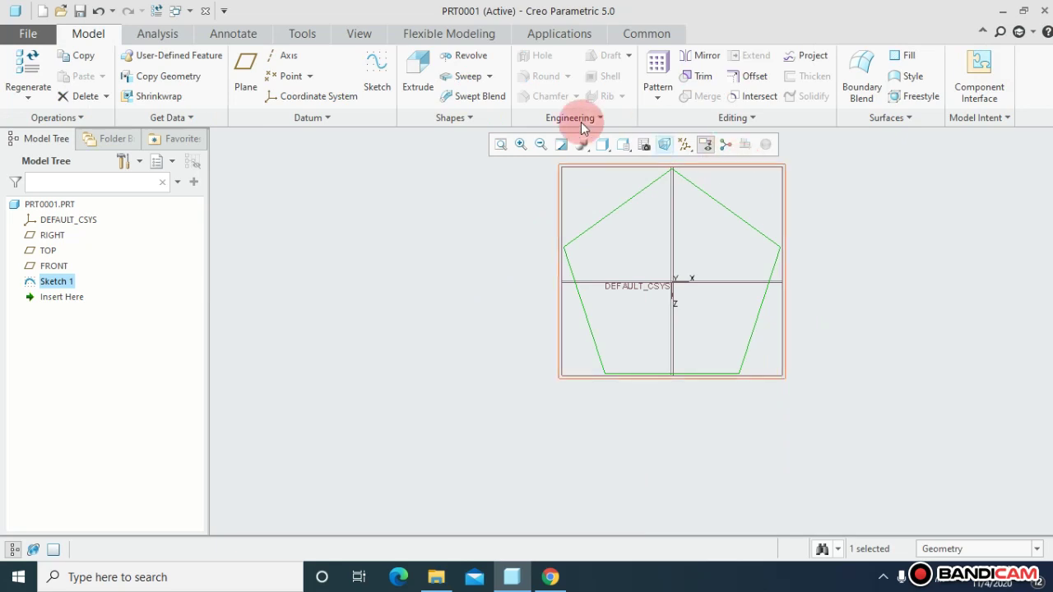
left_click(378, 73)
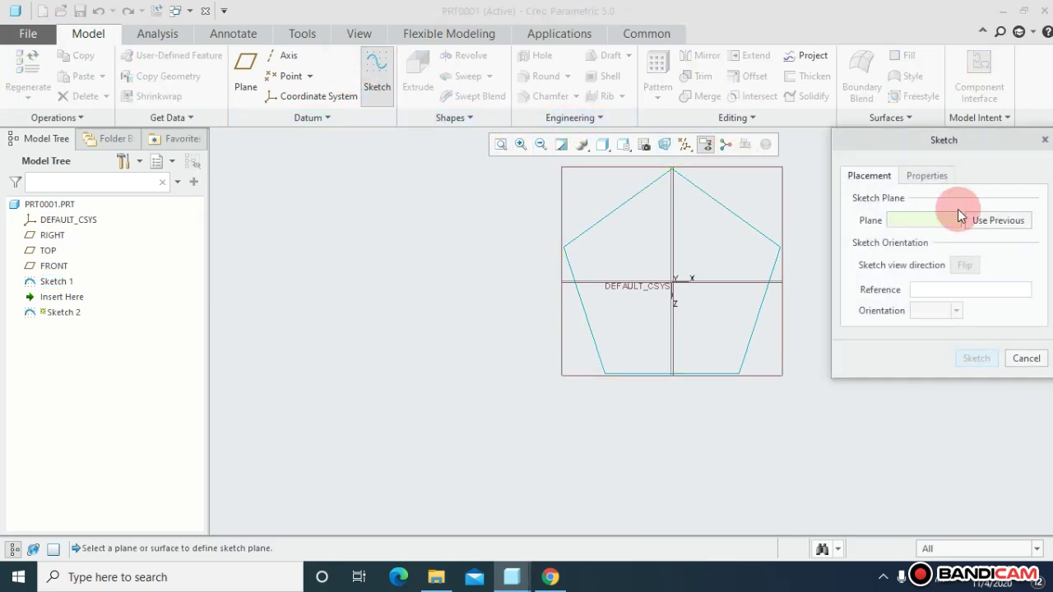
left_click(1004, 223)
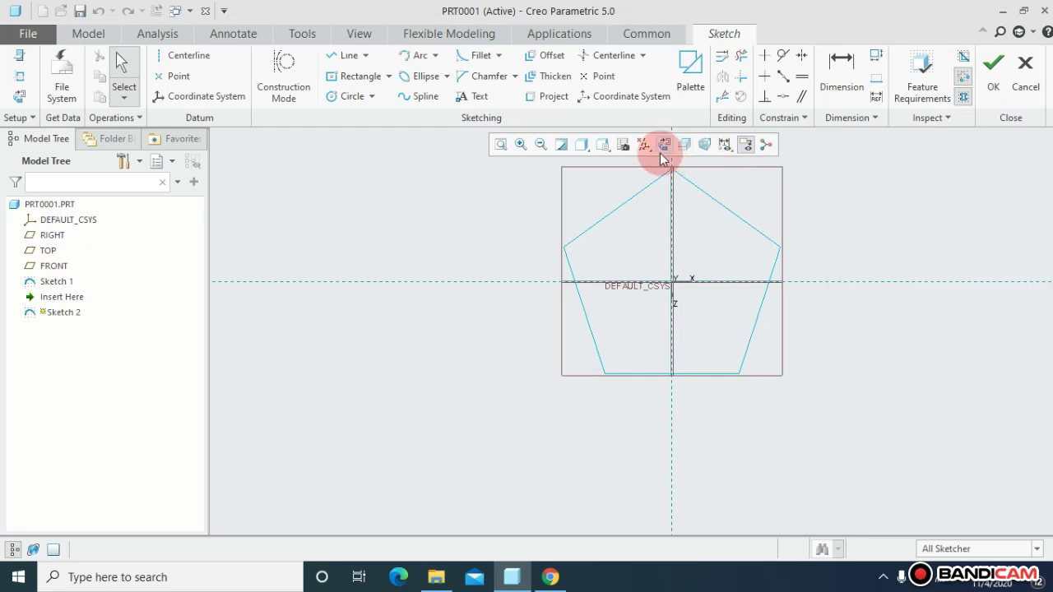
left_click(663, 145)
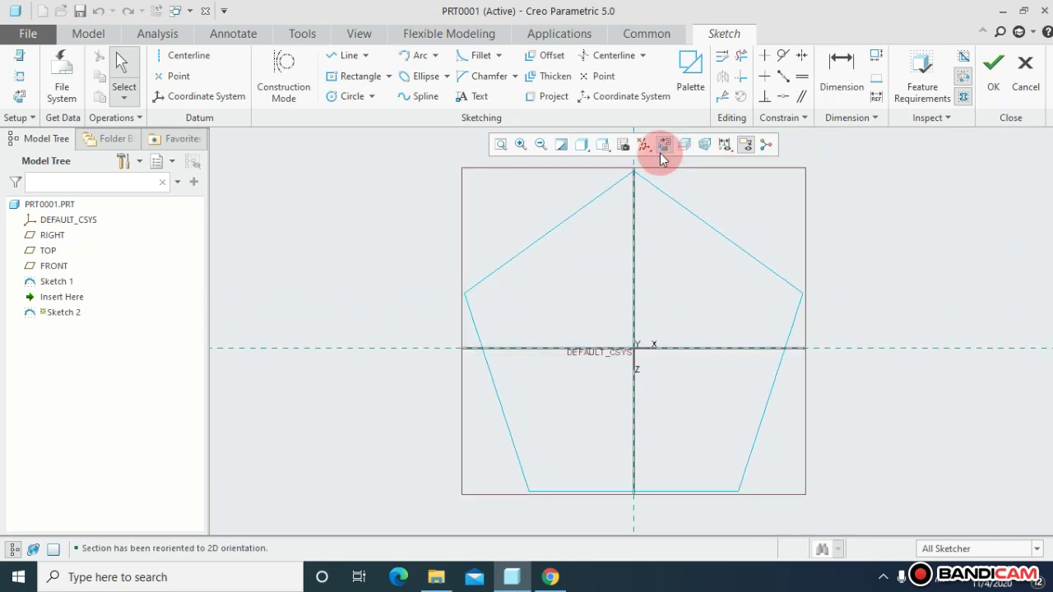